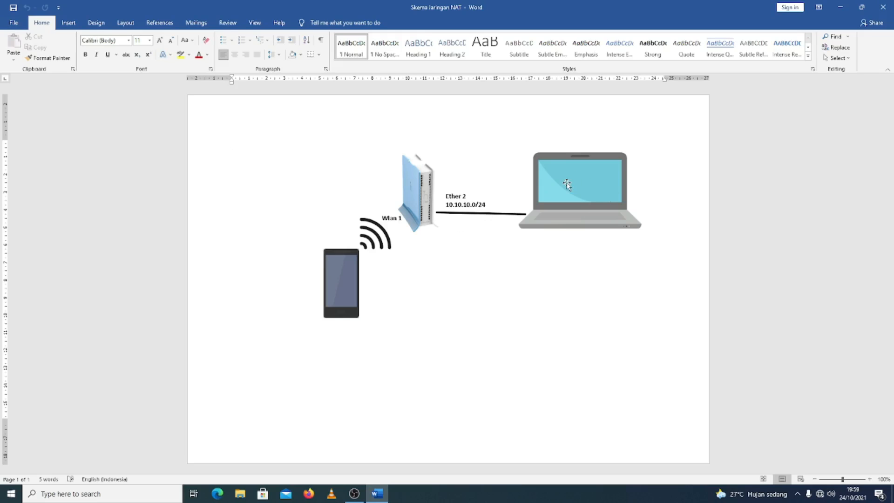
Minimize the network diagram document and launch WinBox from the desktop, allowing the file to run
click(840, 7)
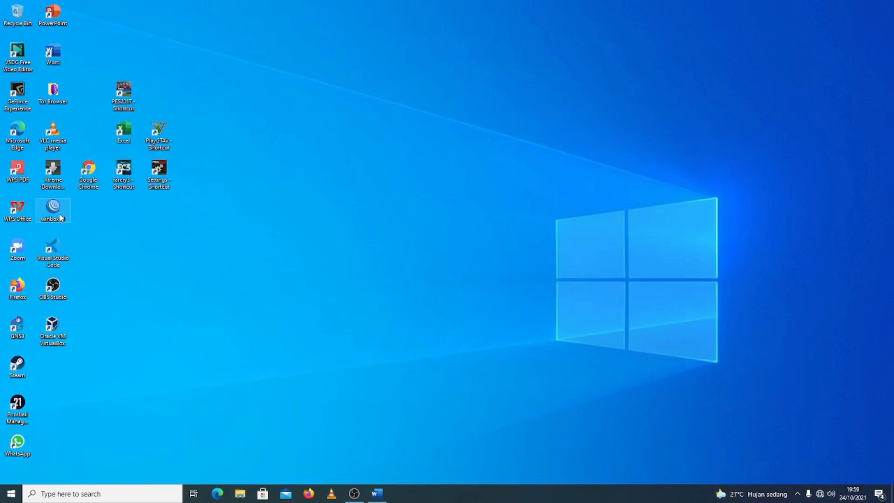
double_click(61, 217)
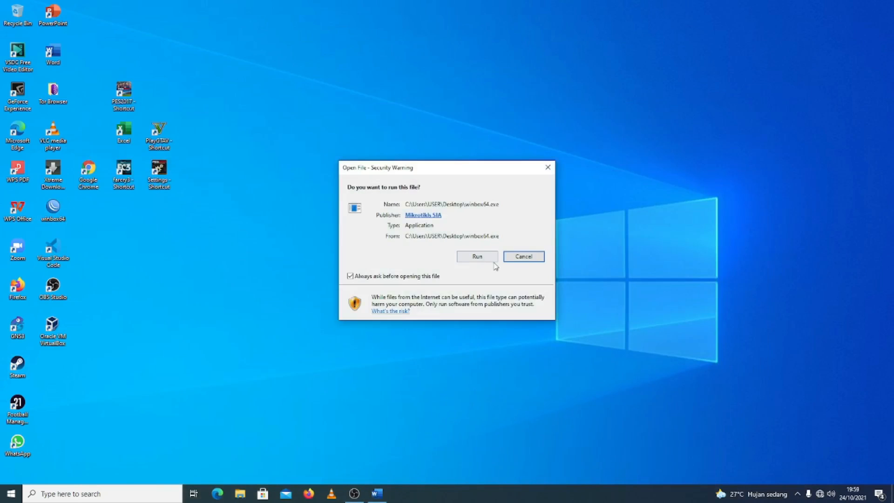
click(475, 257)
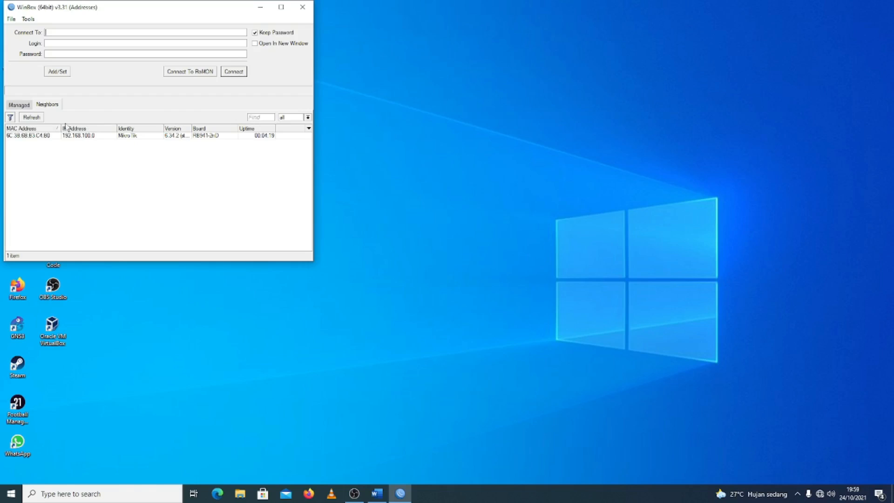
Choose the discovered MikroTik router by its MAC address and try to connect with the login admin
click(20, 136)
click(49, 43)
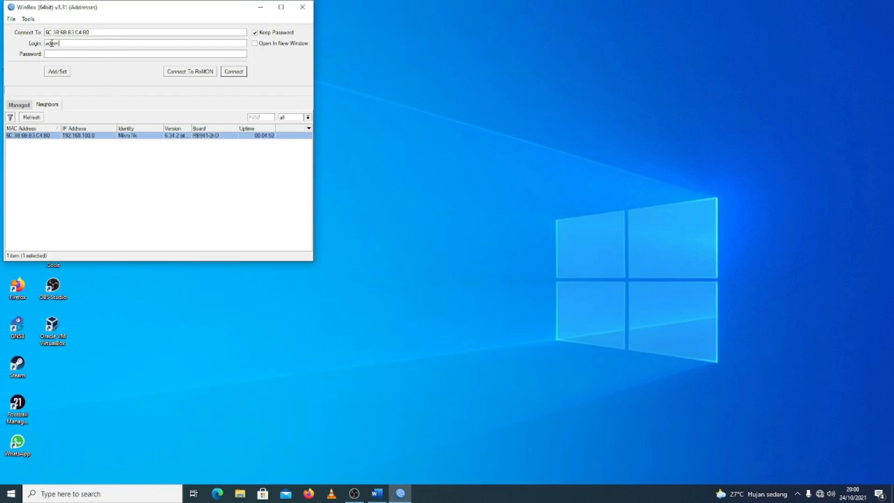
click(240, 76)
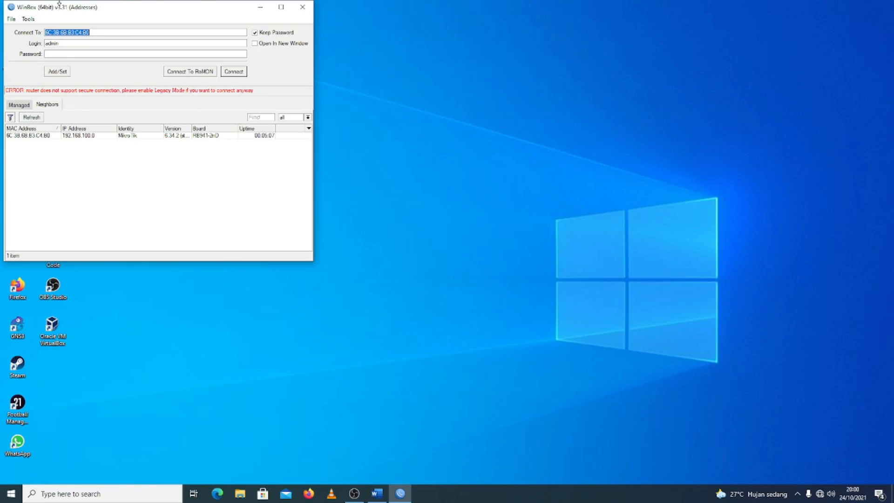
Enable Legacy Mode and connect to the router as admin
click(28, 19)
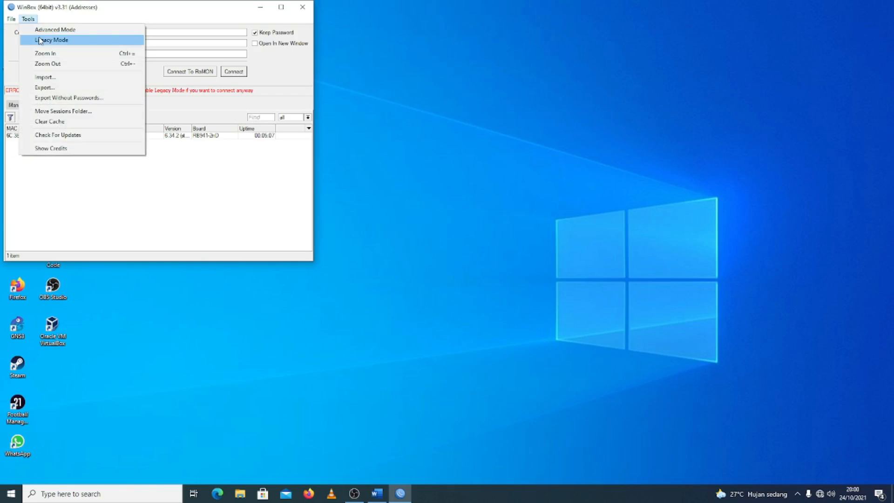
click(41, 41)
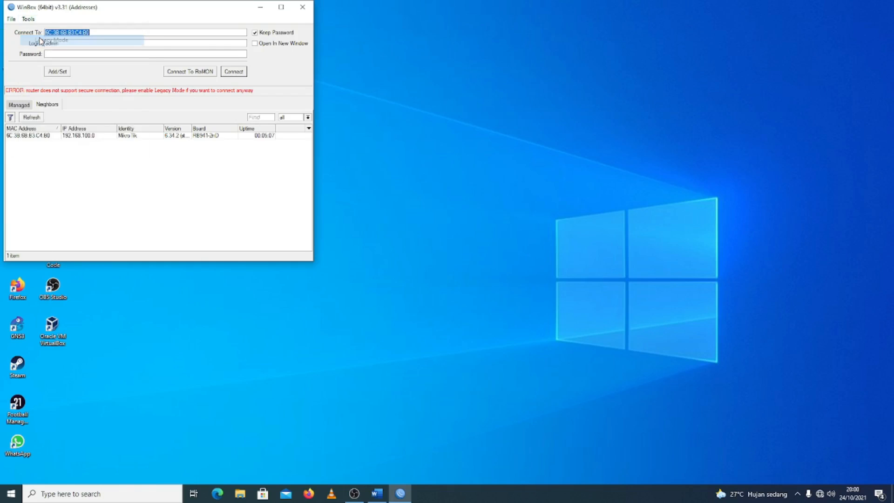
click(239, 72)
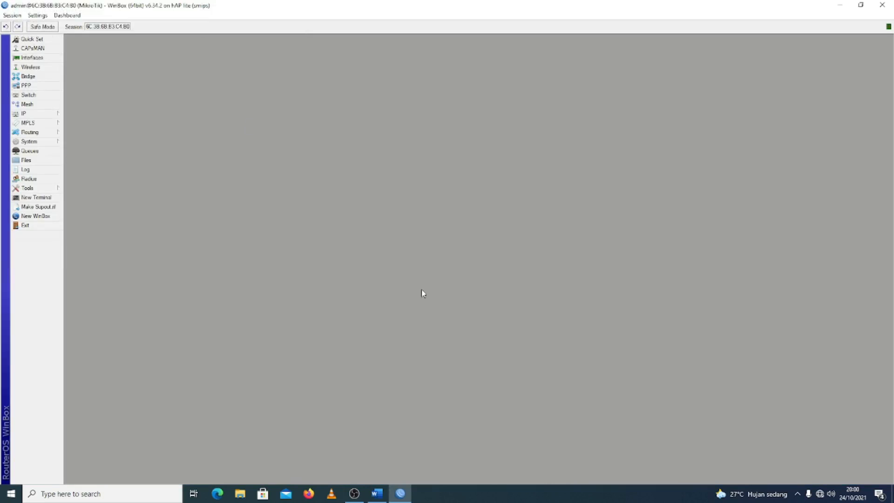
Check the IP addresses configured on the router's interfaces, closing the address list when done
click(44, 116)
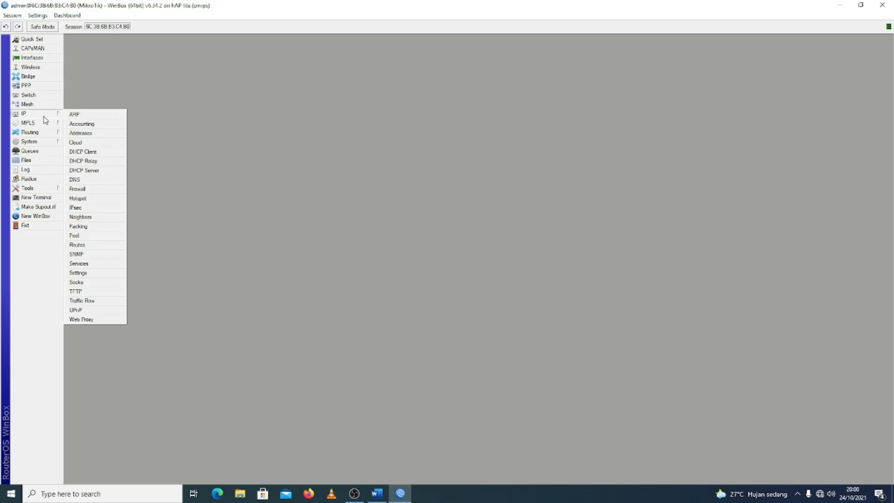
click(75, 133)
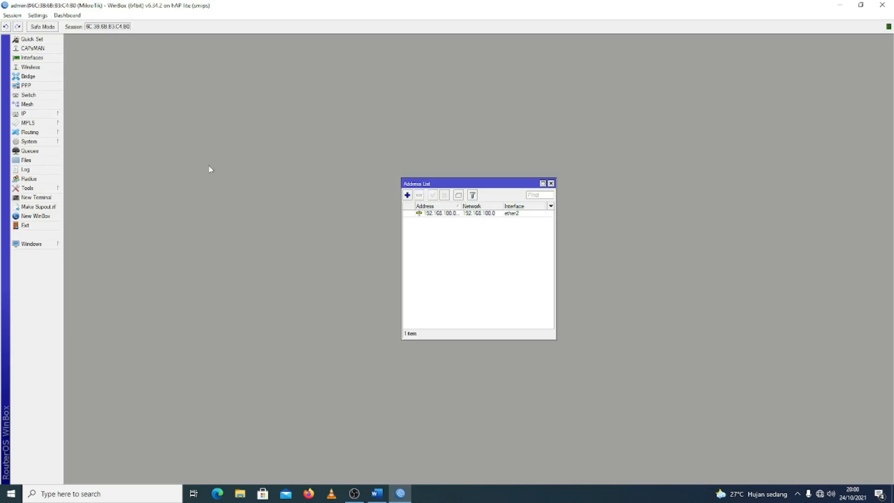
click(551, 183)
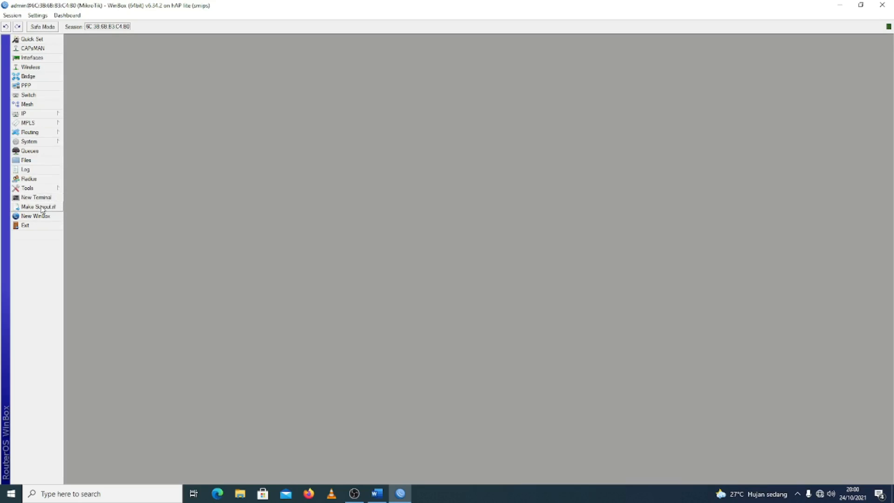
Reset the router's configuration with No Default Configuration enabled and confirm the reboot
click(36, 142)
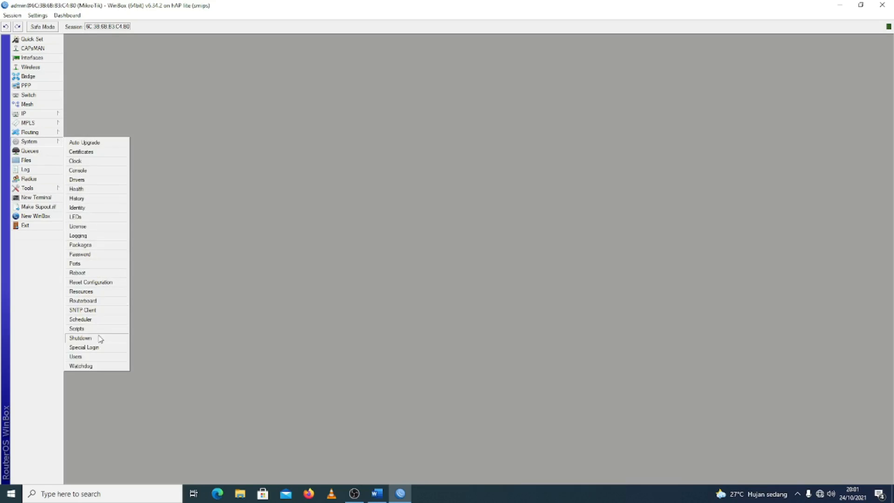
click(94, 283)
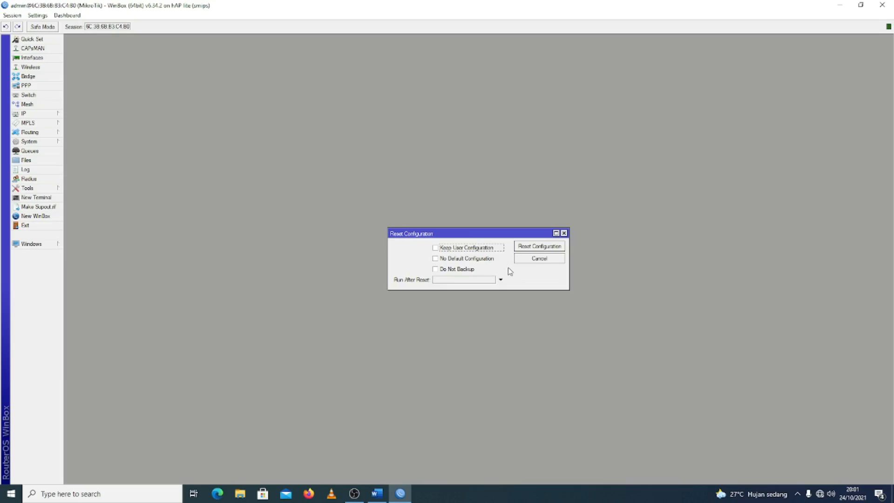
click(435, 260)
click(549, 250)
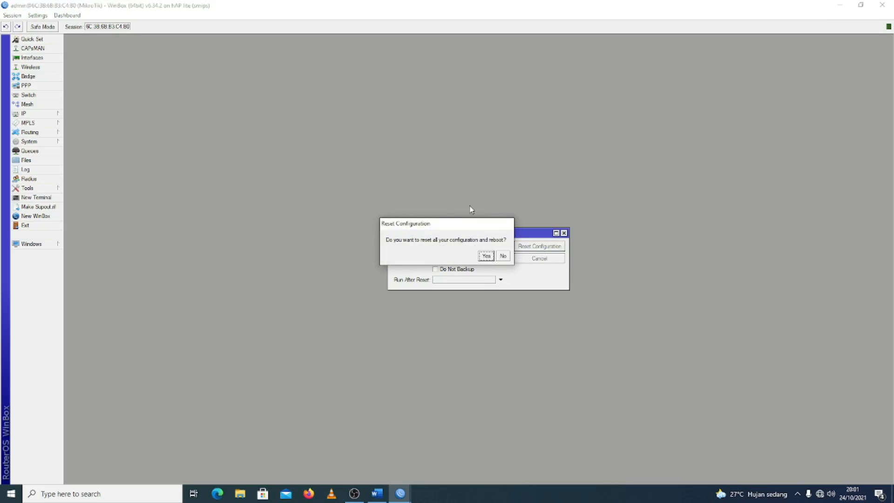
click(486, 256)
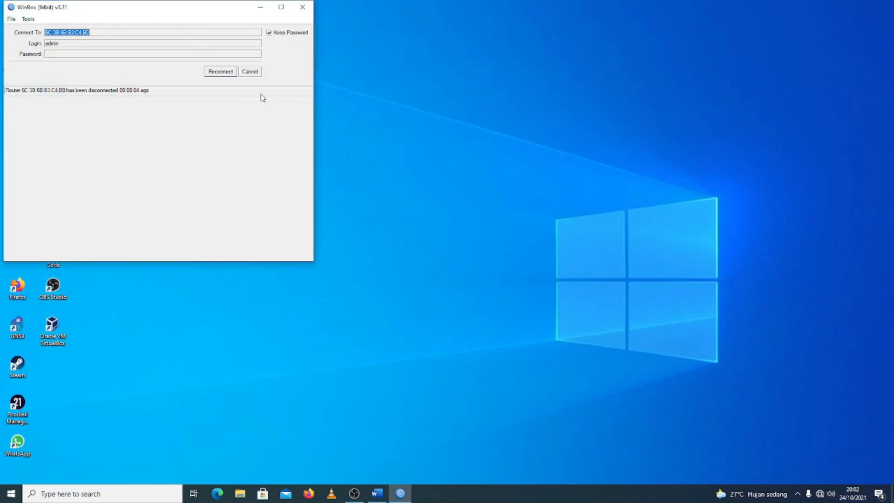
Refresh the discovered neighbors and reconnect to the rebooted MikroTik router as admin in a maximized window
click(226, 74)
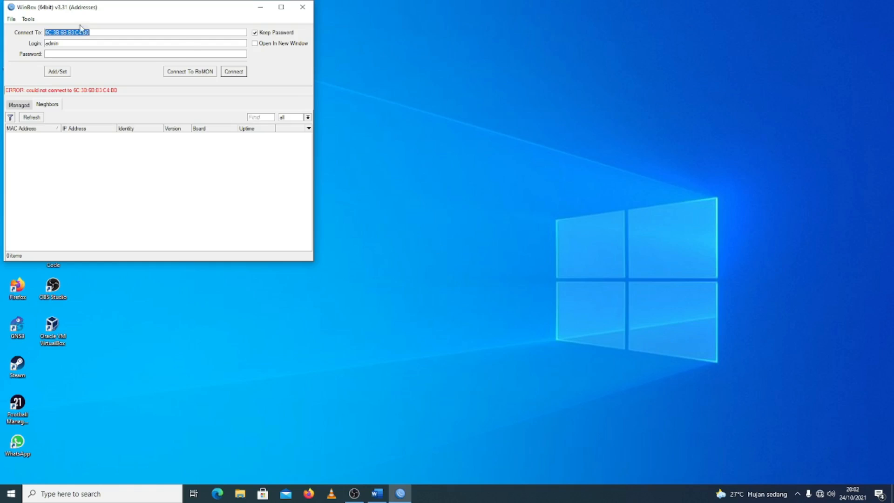
click(31, 119)
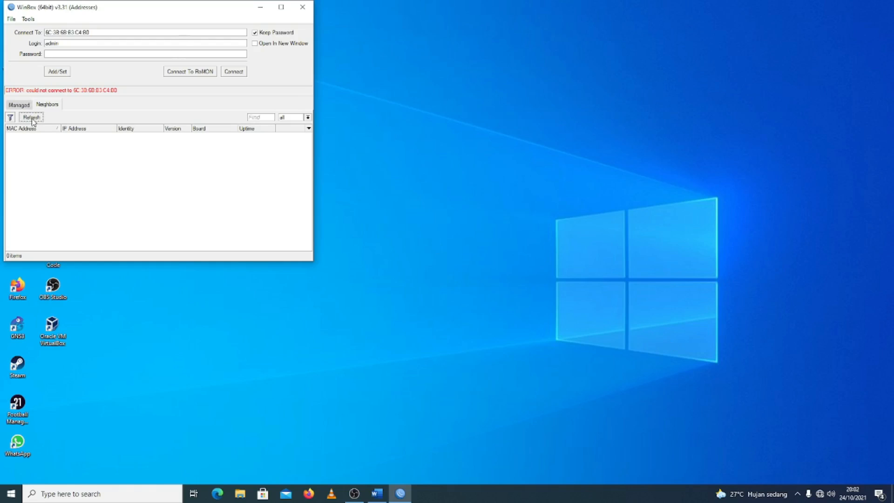
click(39, 153)
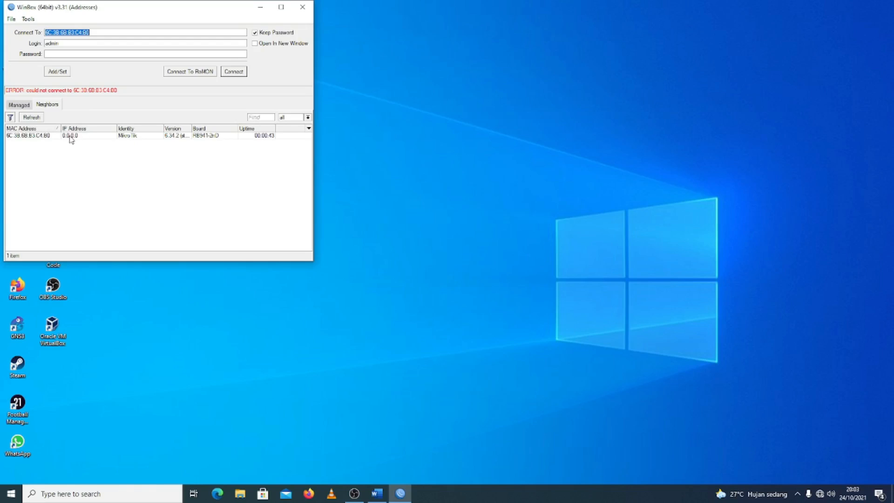
click(41, 136)
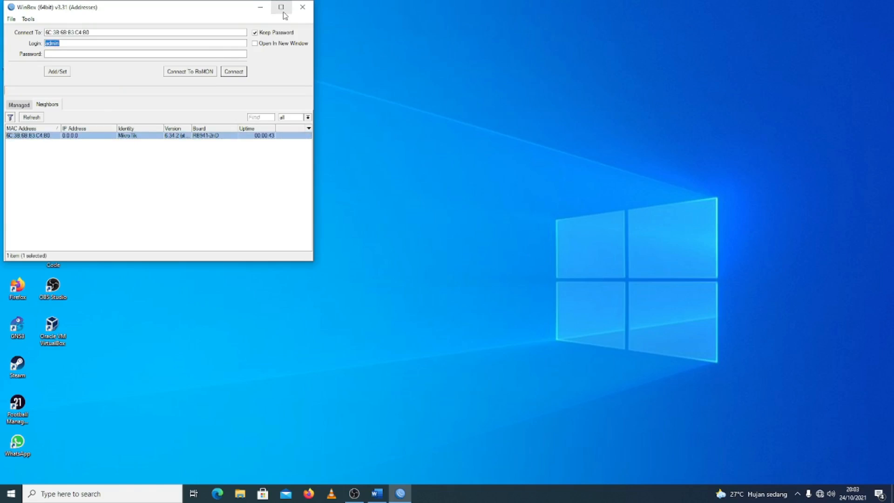
click(281, 7)
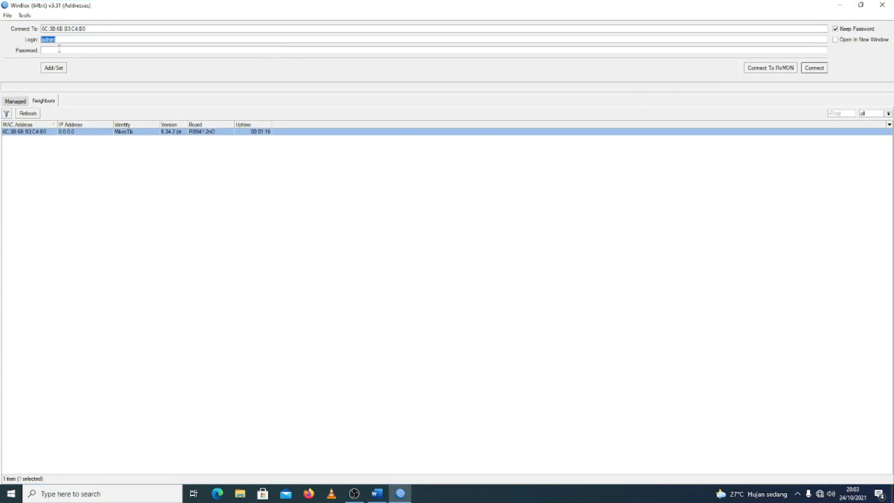
click(810, 69)
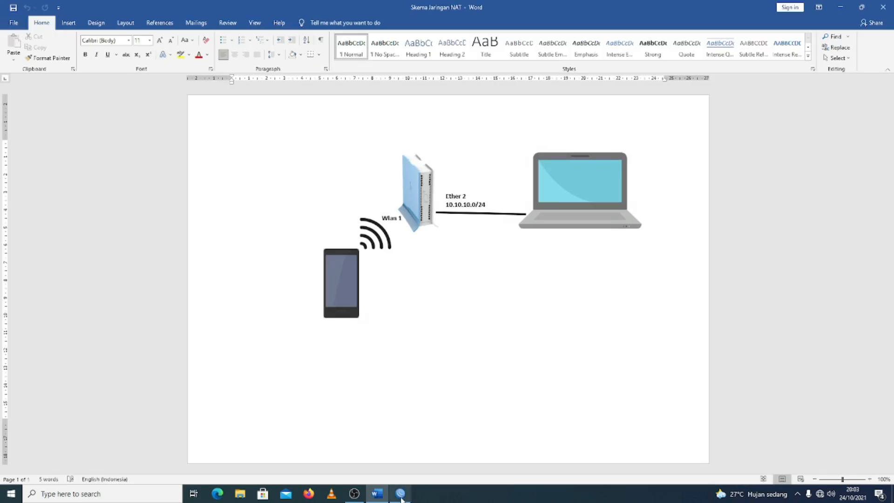
Switch to WinBox and enable the wlan1 wireless interface
click(402, 497)
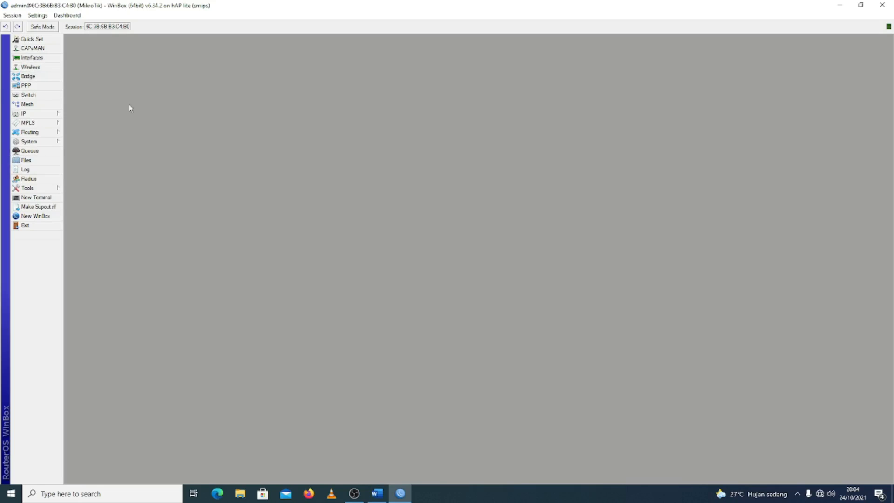
click(43, 70)
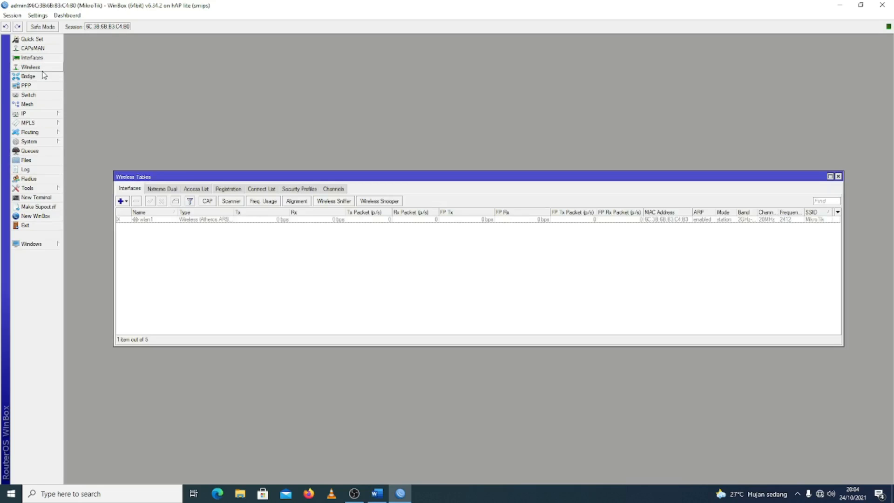
click(156, 220)
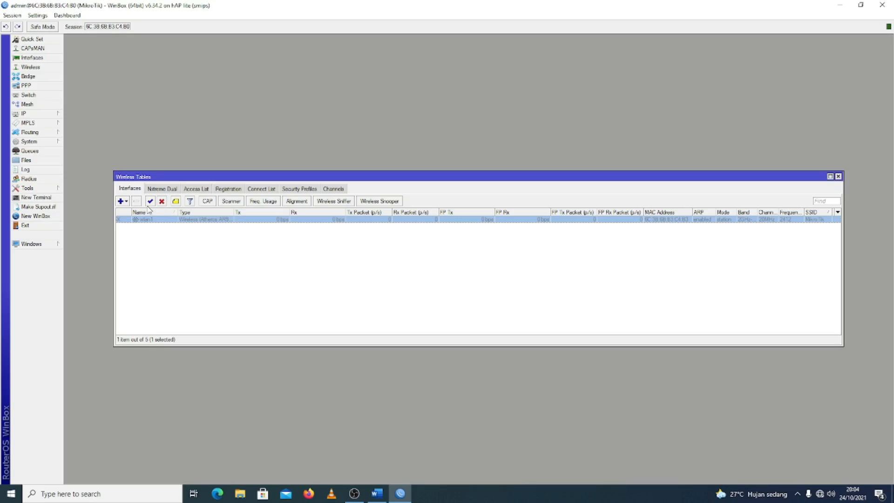
click(149, 203)
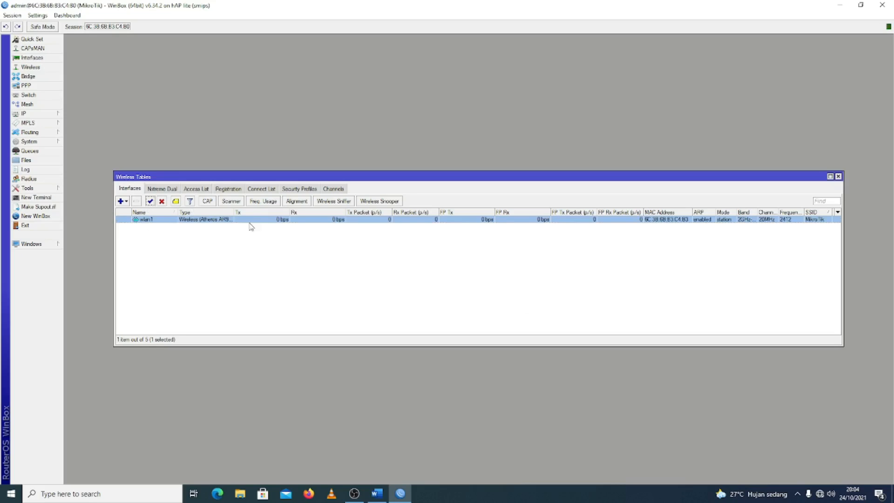
Create a wireless security profile named AU with dynamic keys mode and WPA PSK, WPA2 PSK, WPA EAP and WPA2 EAP authentication
click(296, 189)
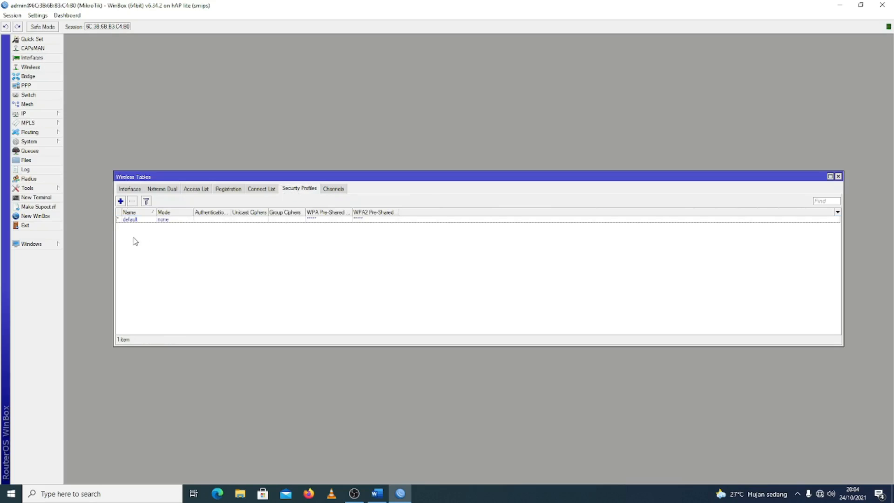
click(120, 201)
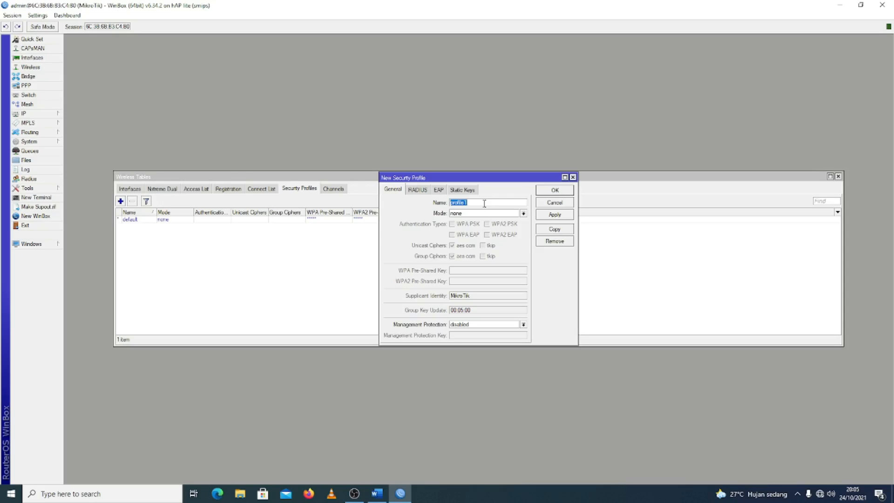
text(e)
click(515, 213)
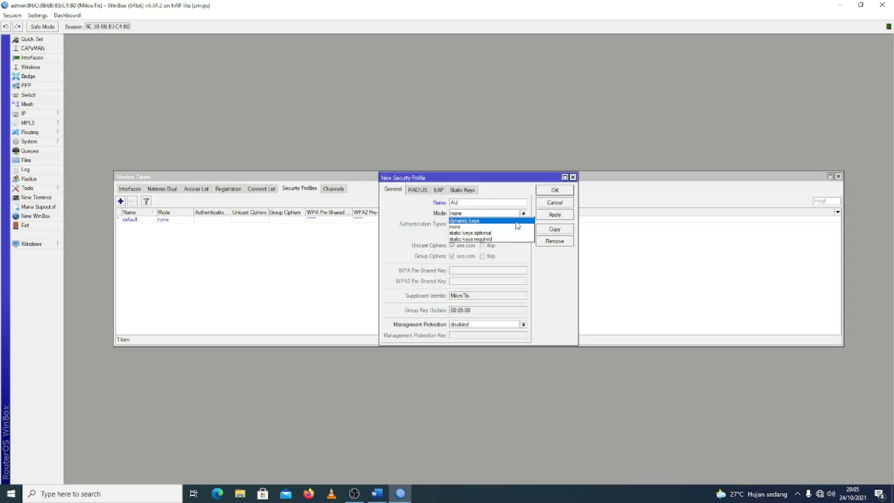
click(516, 221)
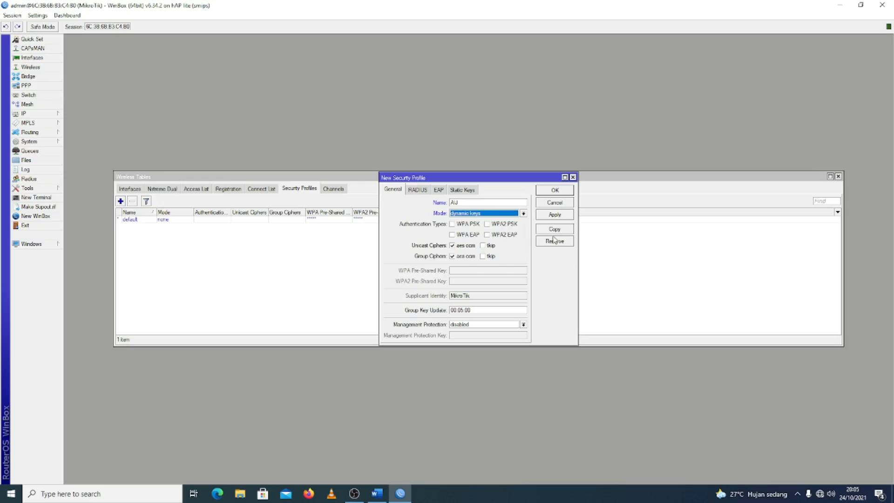
click(452, 234)
click(452, 224)
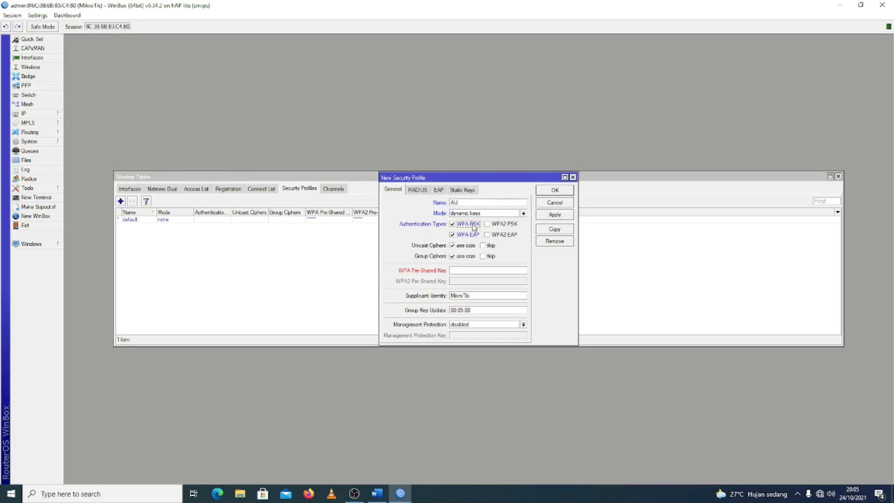
click(487, 224)
click(486, 235)
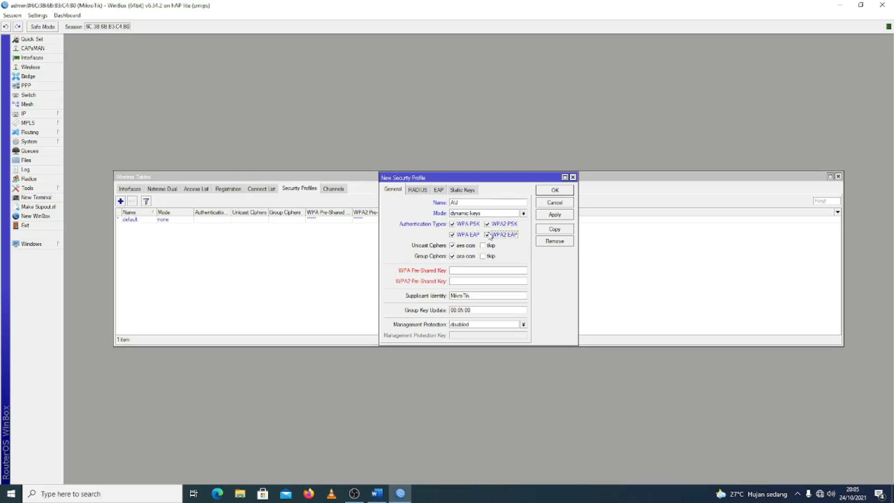
Enter the WPA and WPA2 pre-shared keys for the AU security profile and save it
click(484, 273)
click(557, 216)
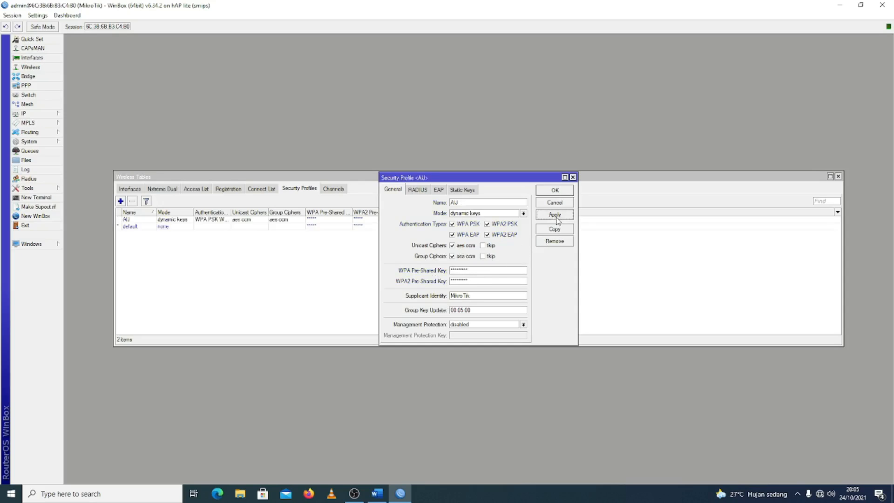
click(554, 191)
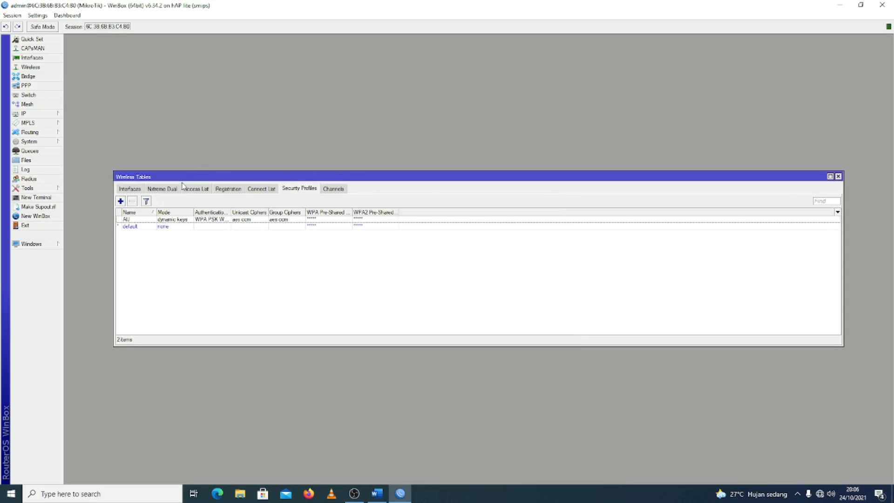
click(138, 191)
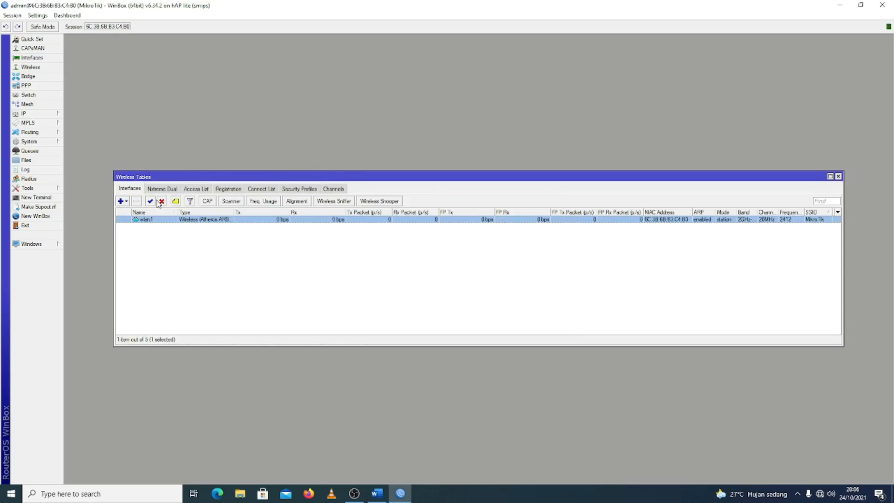
click(294, 191)
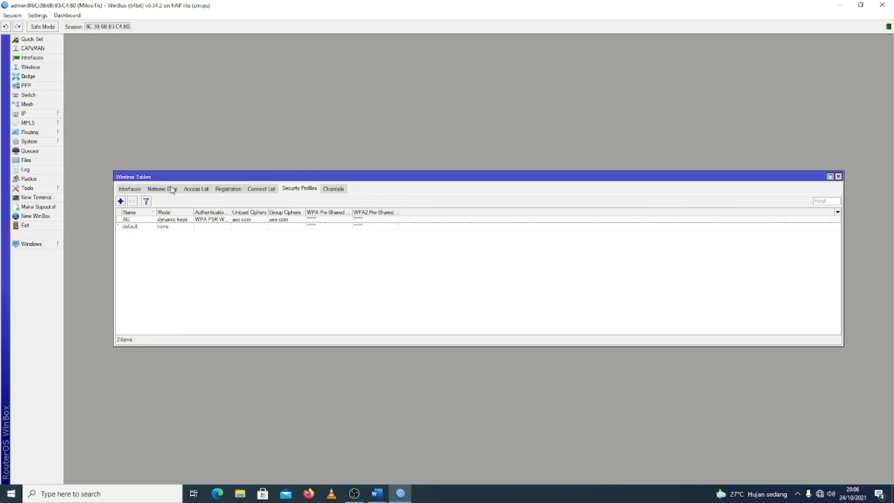
Open the wlan1 wireless interface settings and set its security profile to AU
click(140, 189)
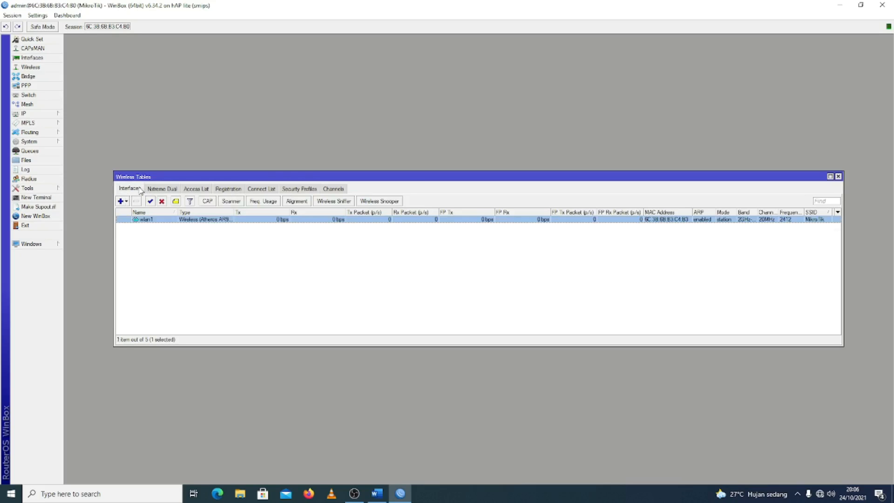
double_click(145, 220)
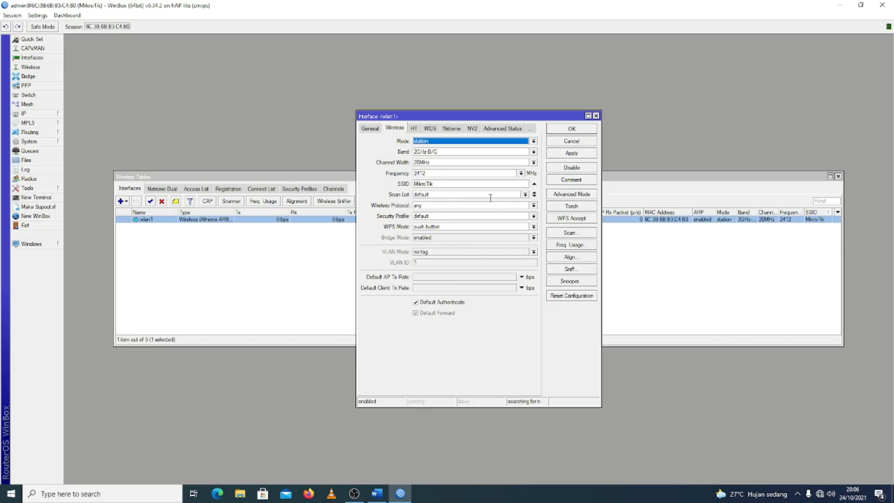
click(372, 130)
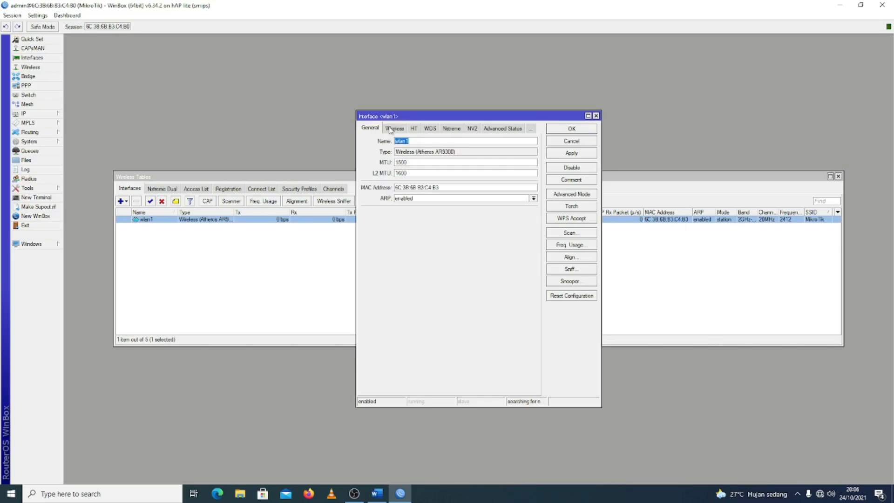
click(393, 129)
click(419, 205)
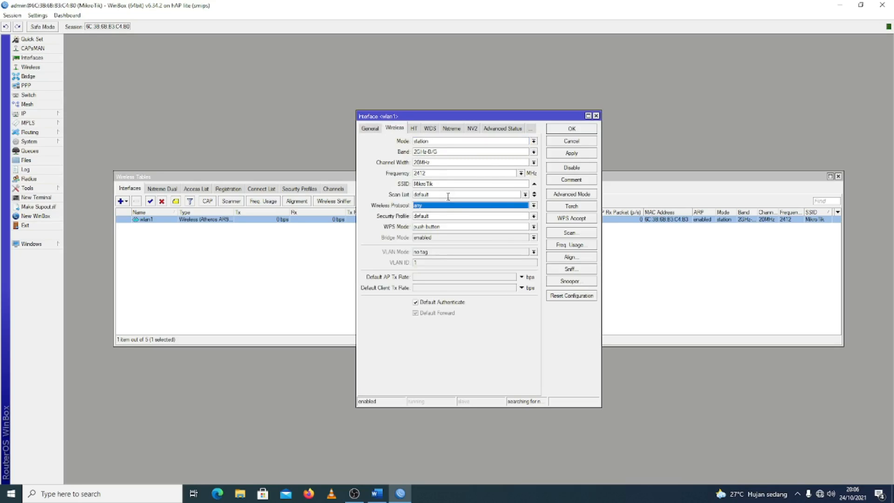
click(445, 218)
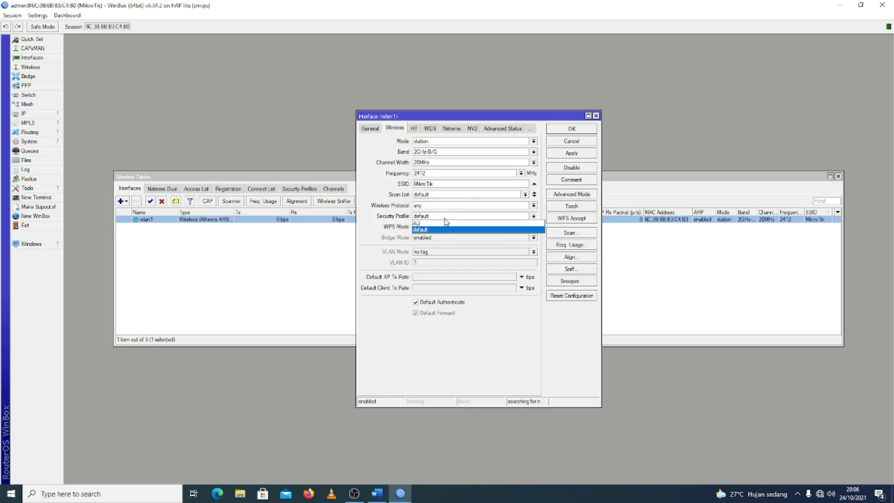
click(419, 224)
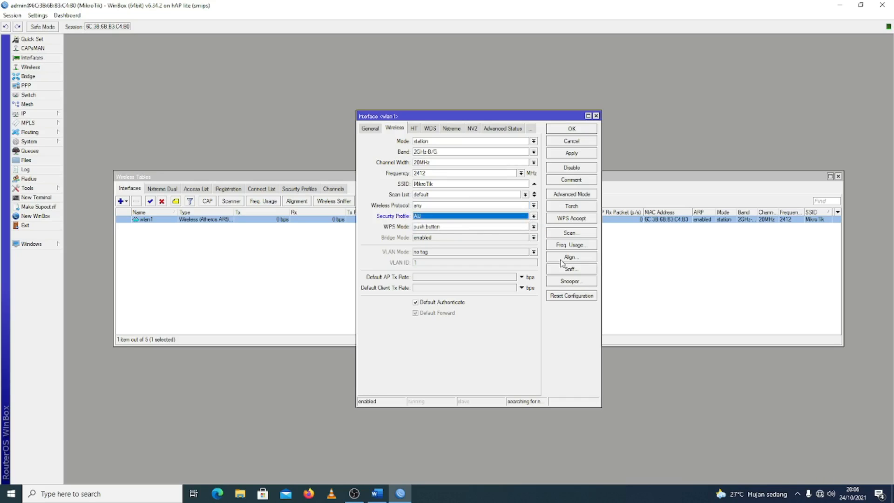
Scan for access points on wlan1, connect to the SSID wifi, and save the interface settings
click(560, 235)
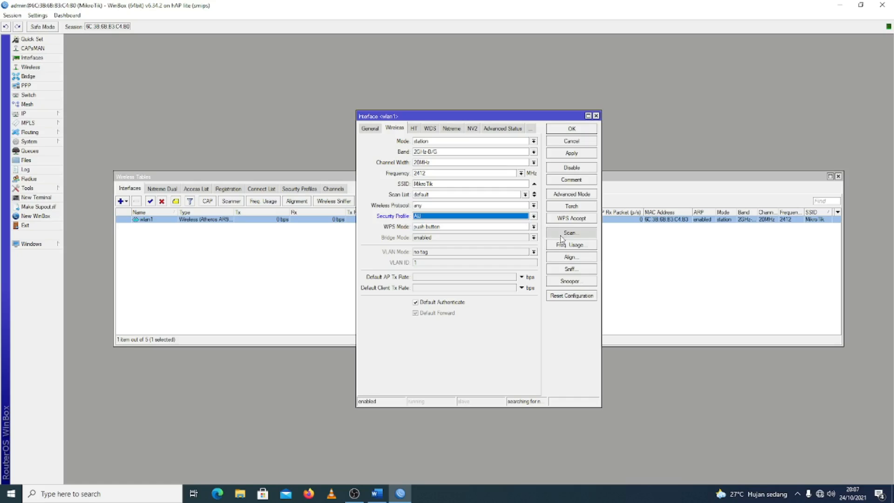
click(562, 235)
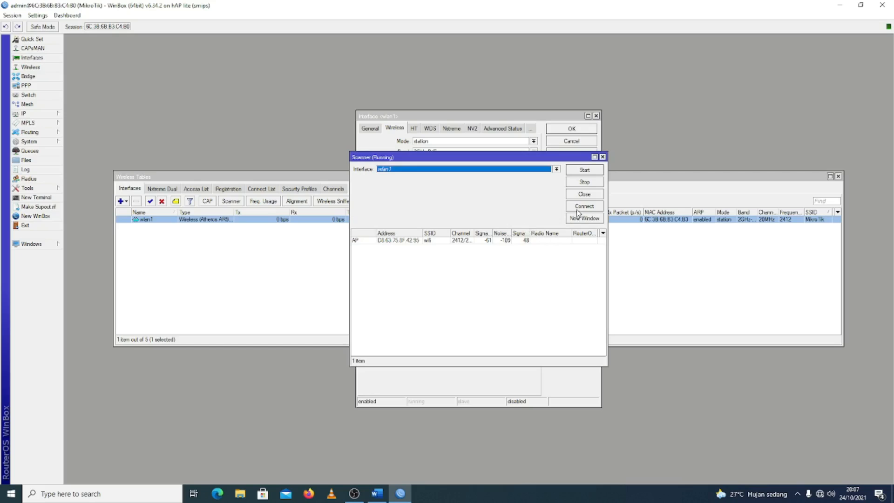
click(582, 173)
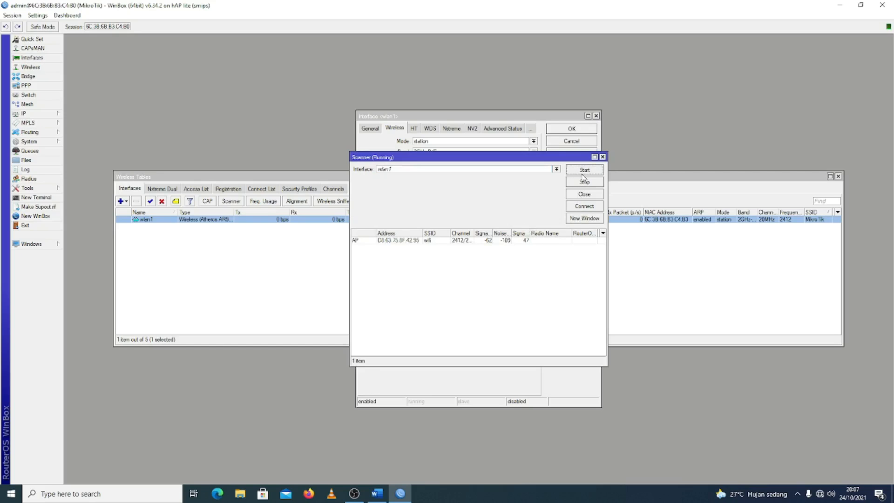
click(430, 240)
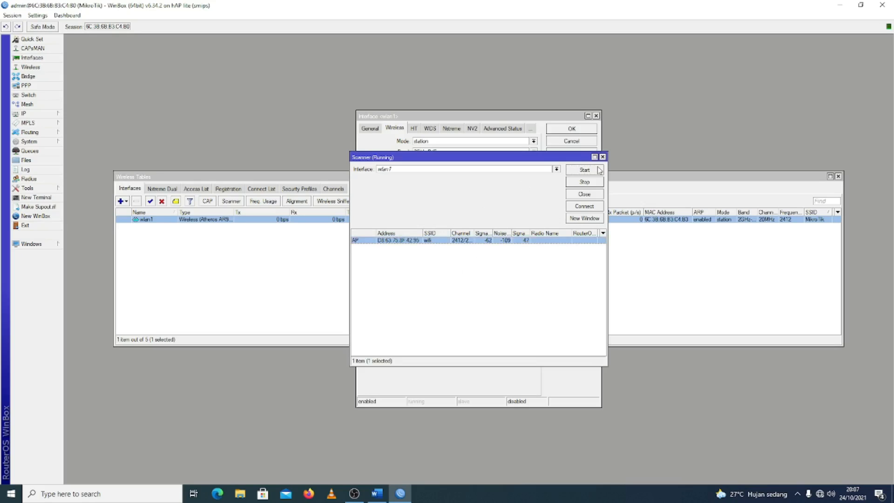
click(585, 208)
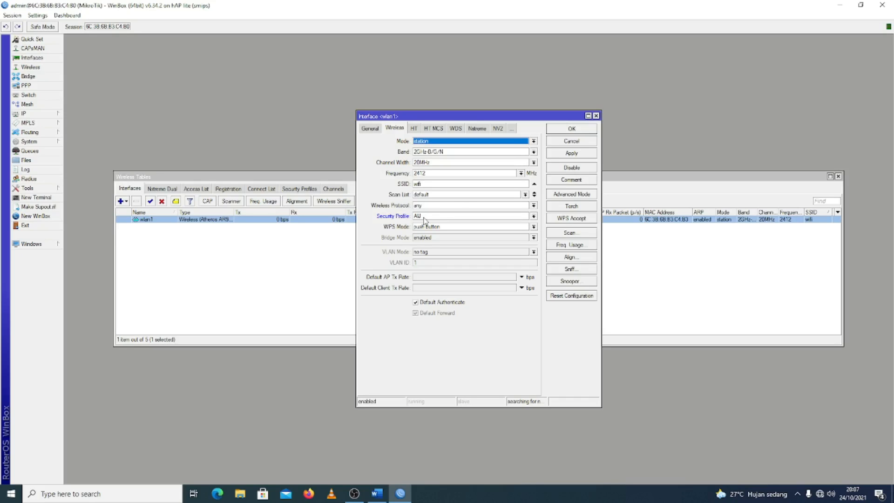
click(561, 155)
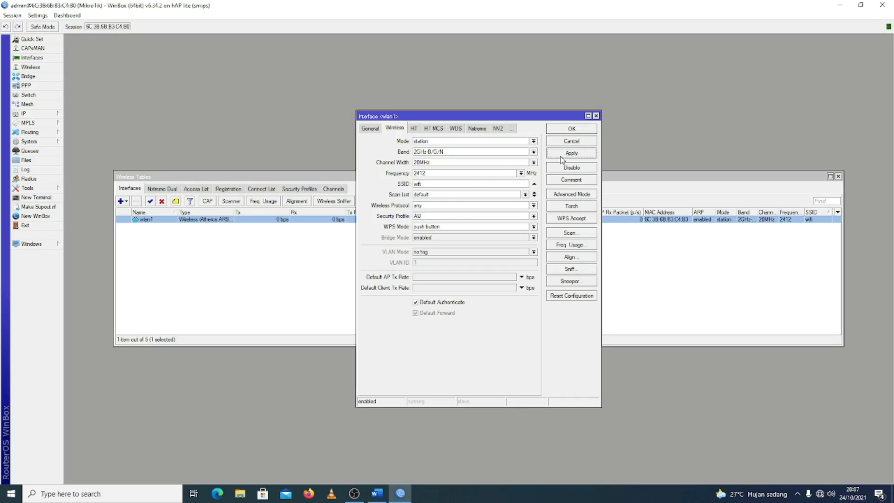
click(571, 130)
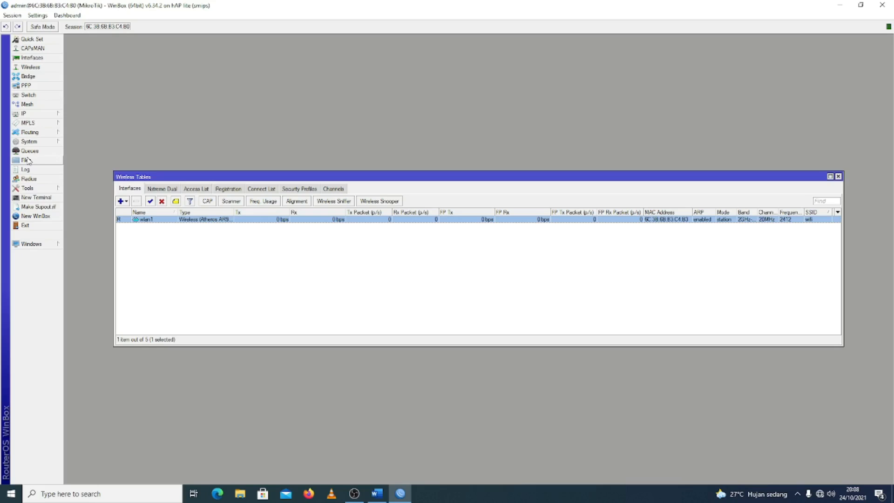
Add a DHCP client on interface wlan1 with peer DNS, peer NTP and default route enabled
click(50, 115)
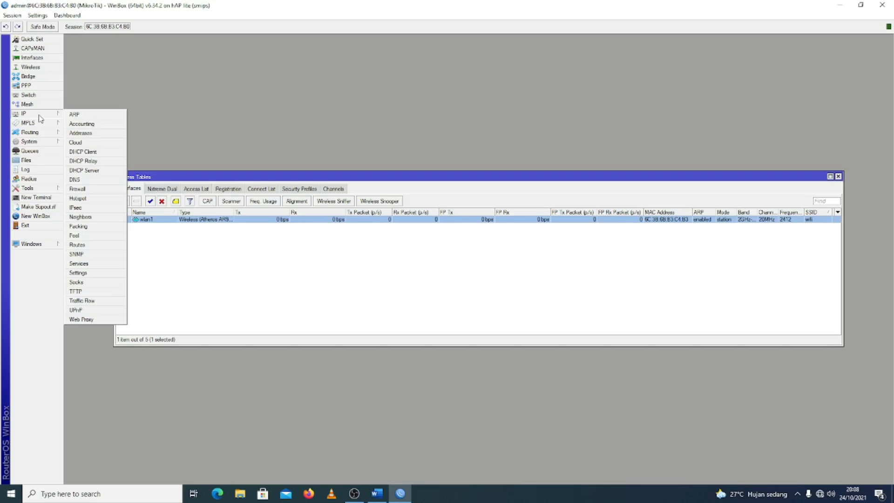
click(94, 155)
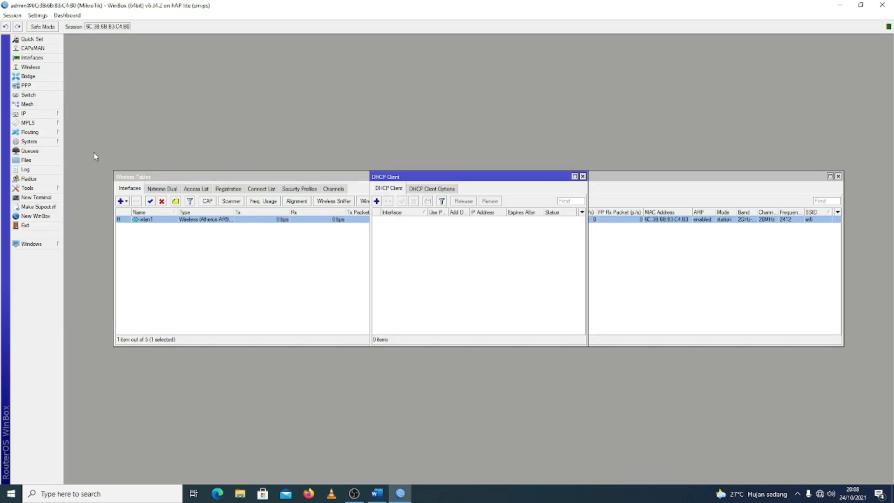
click(377, 202)
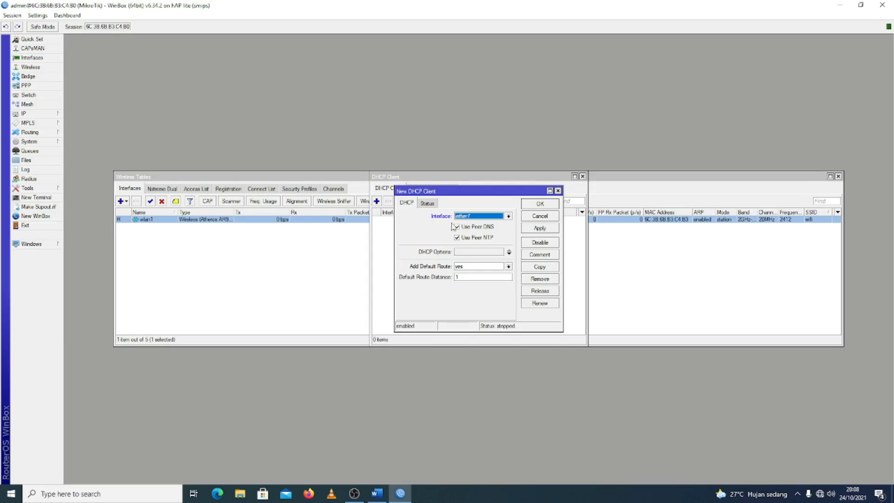
click(470, 218)
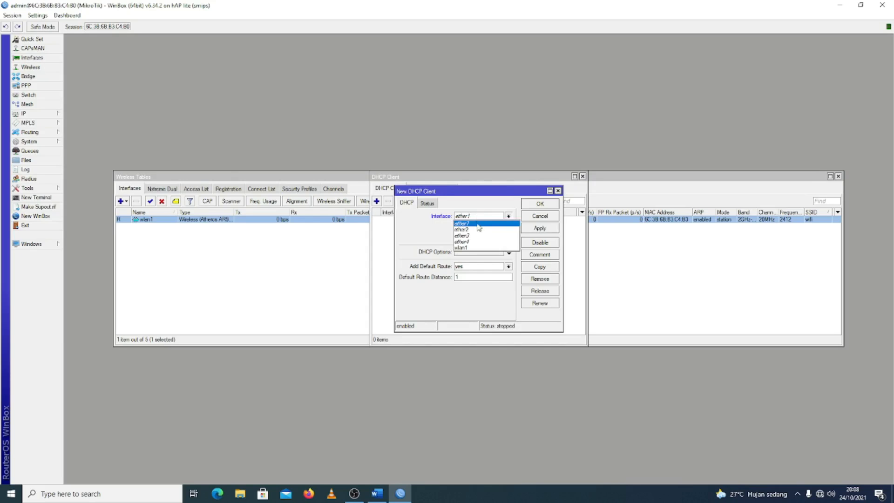
click(474, 251)
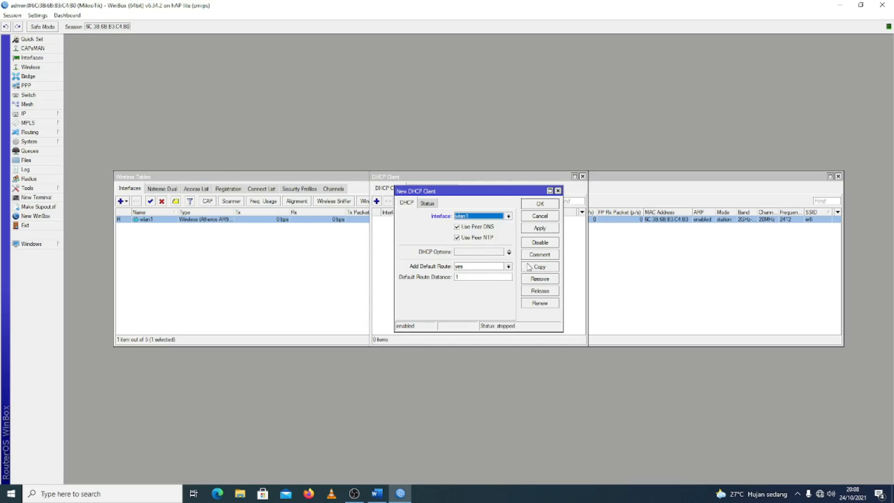
click(541, 228)
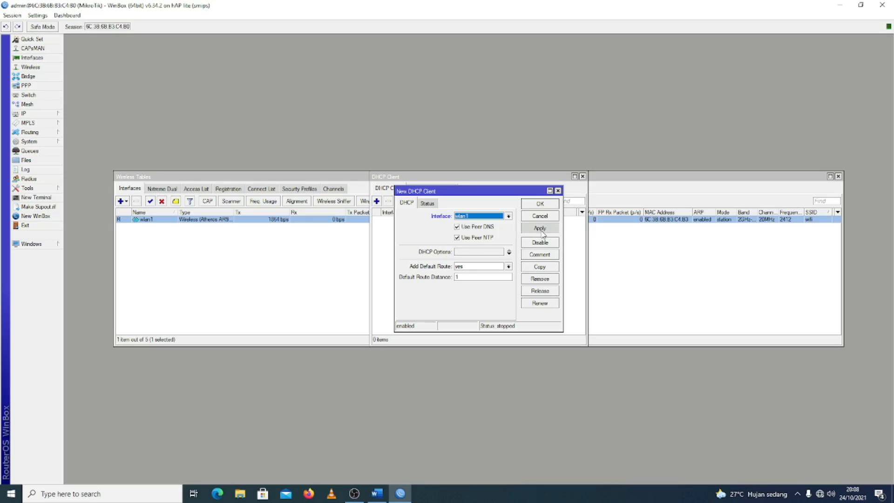
click(540, 205)
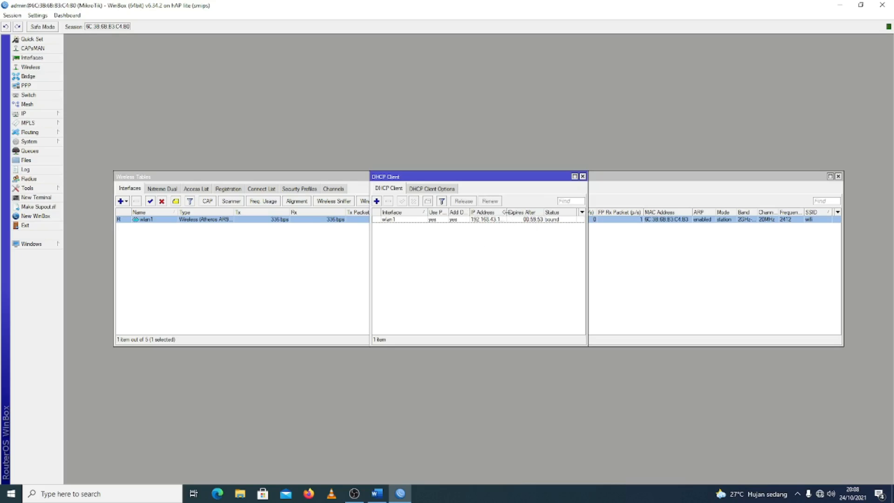
Inspect wlan1's full IP address in the DHCP client list and the IP address list, closing all open windows
drag(509, 213, 517, 212)
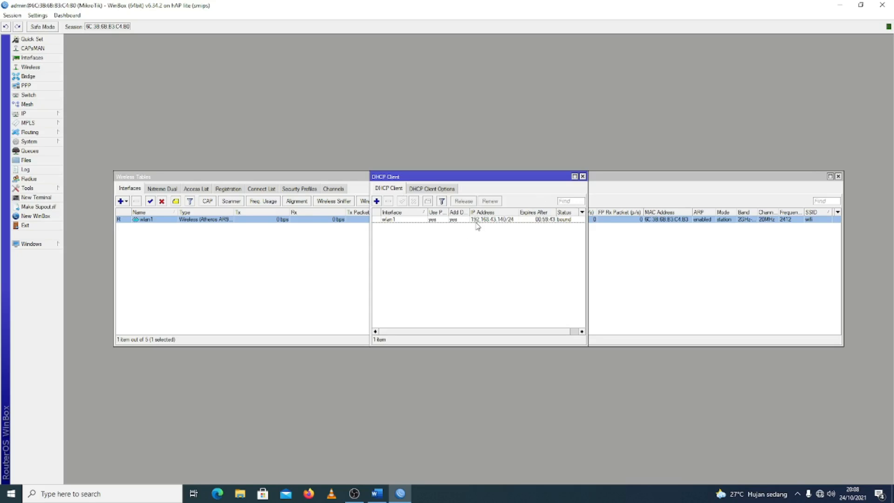
mouse_move(478, 226)
click(582, 176)
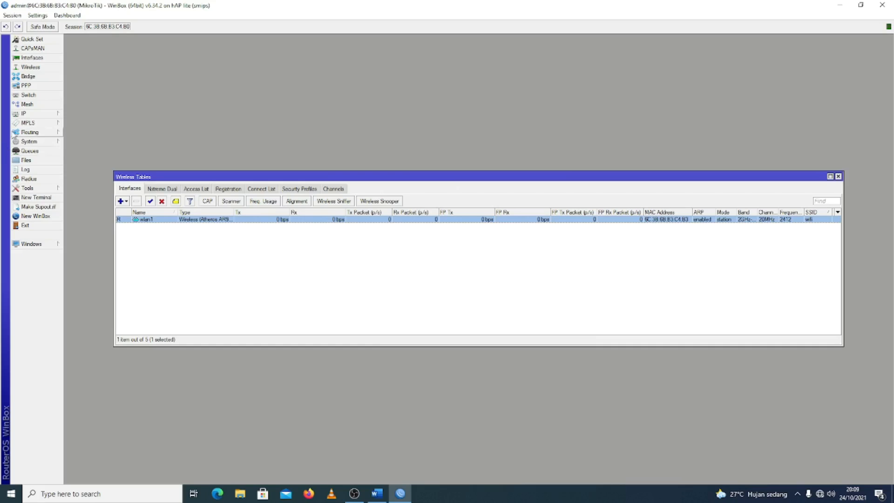
click(47, 115)
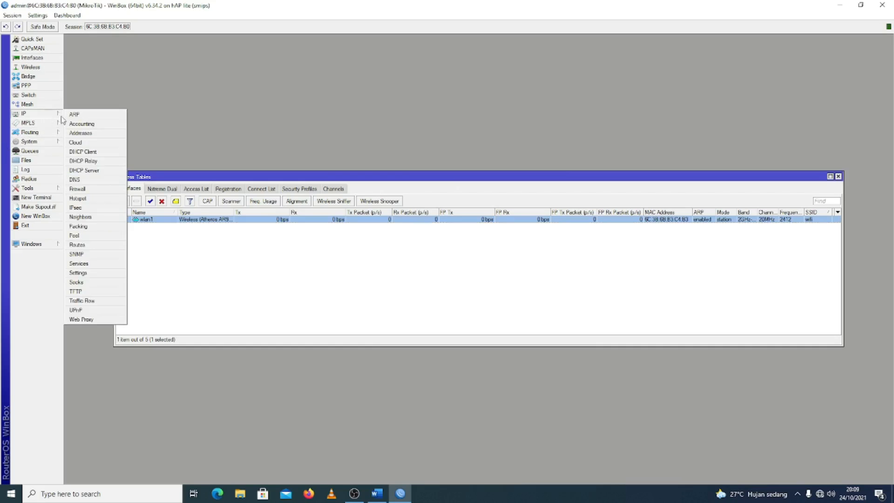
click(81, 133)
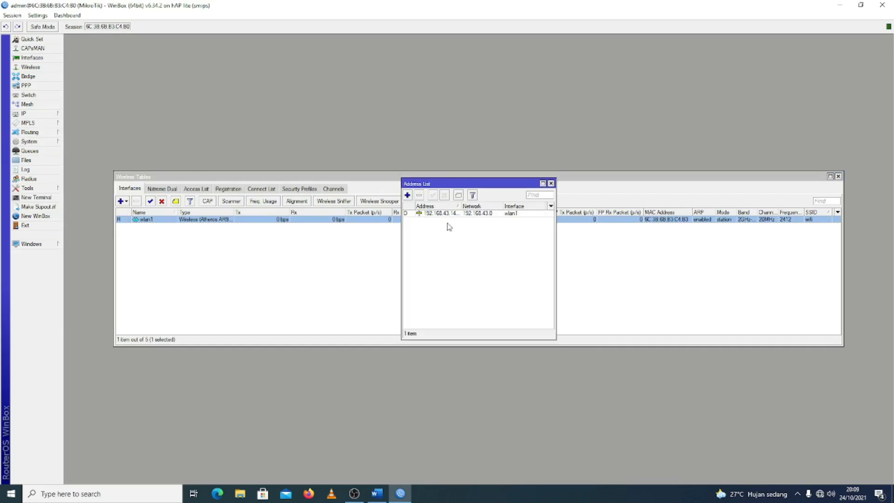
drag(459, 206, 472, 206)
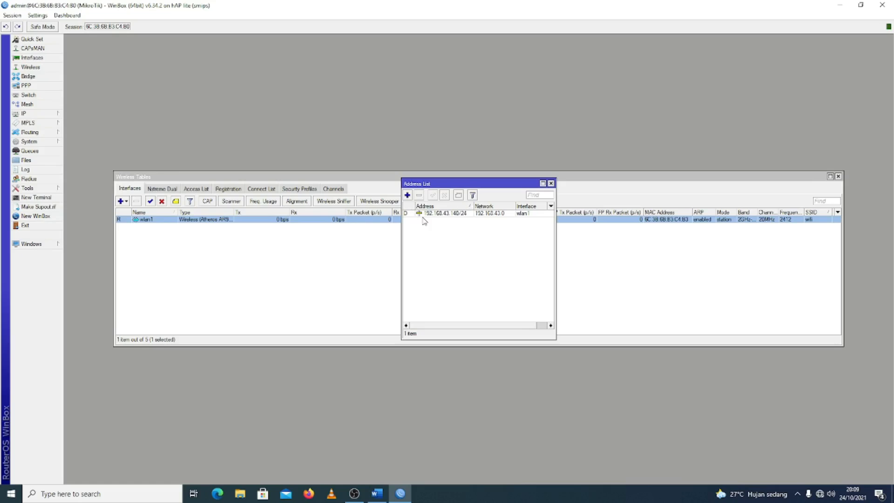
click(551, 183)
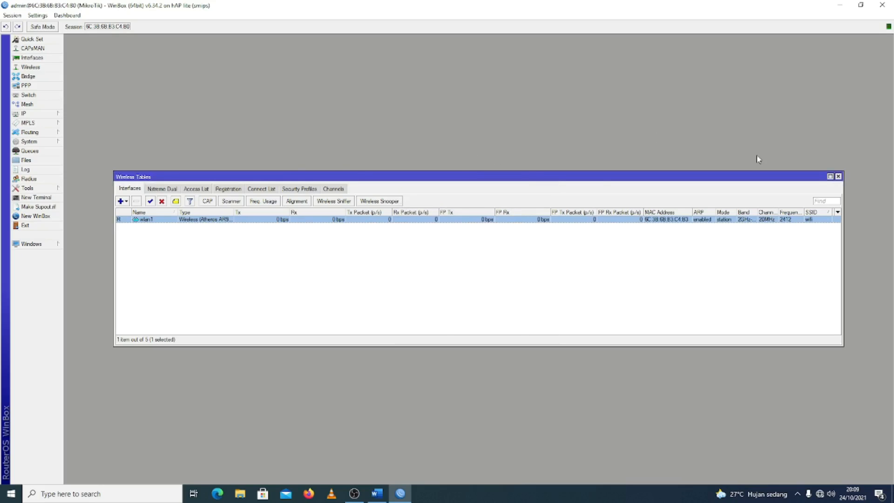
click(838, 177)
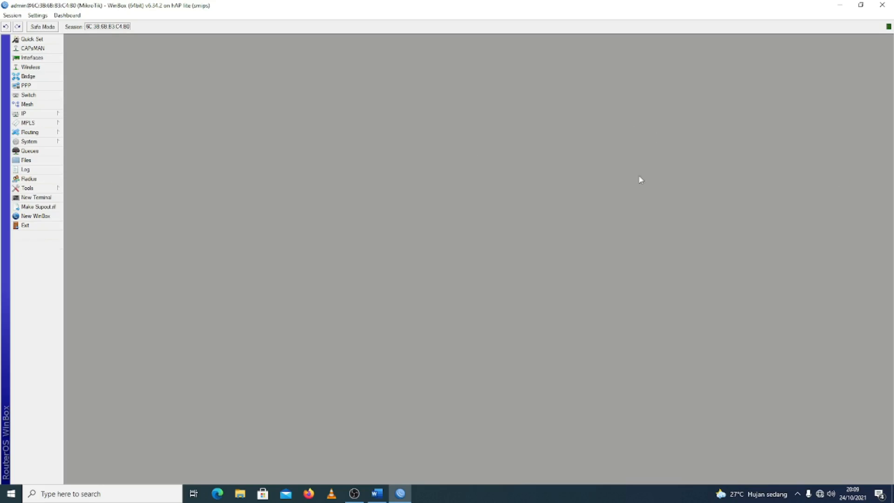
Test the router's internet connection from a new terminal with ping google.com, and stop the ping
click(44, 198)
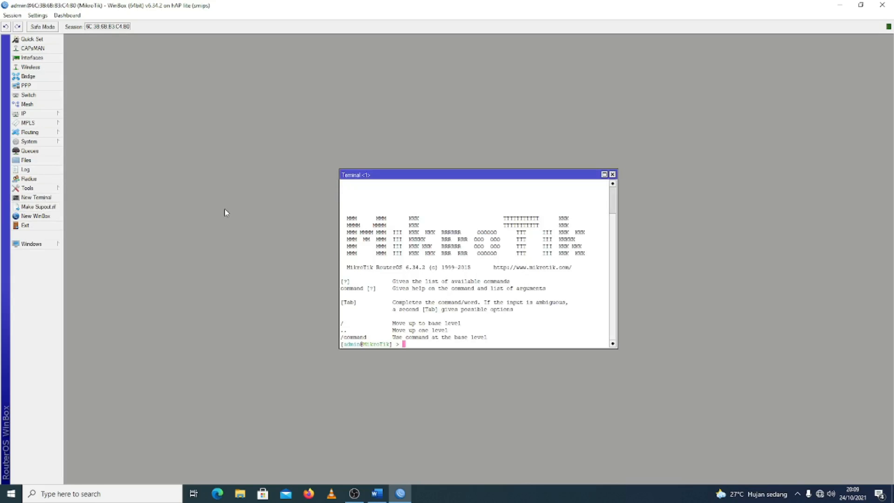
text(ping gogg)
key(BackSpace)
key(BackSpace)
text(ogle.com)
key(Return)
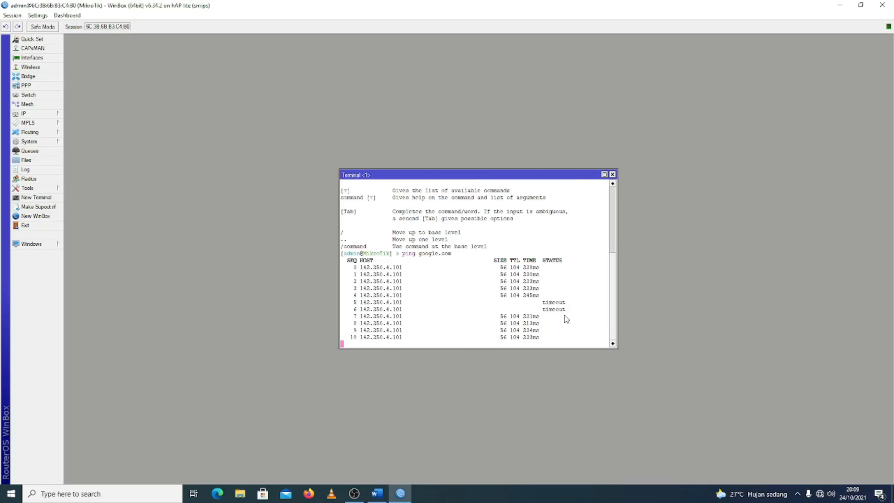
key(ctrl+c)
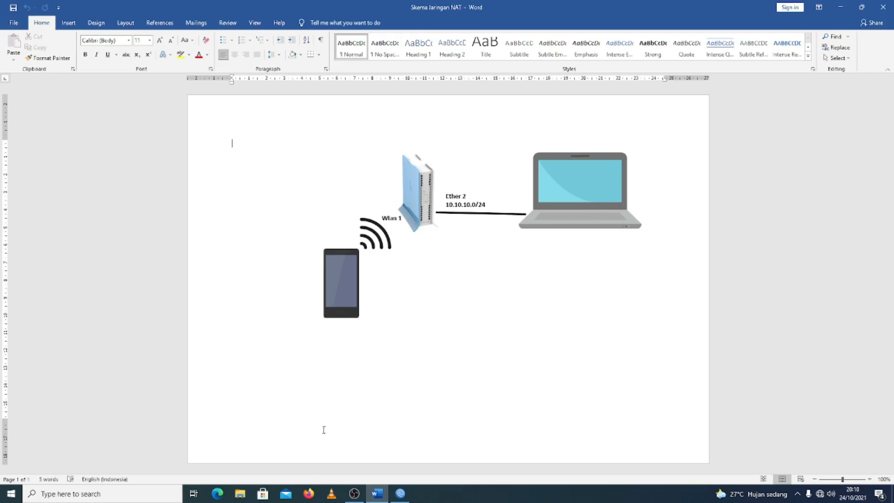
Switch to WinBox and add IP address 10.10.10.1/24 on interface ether2, consulting the network diagram in Word, and close the address list
click(397, 494)
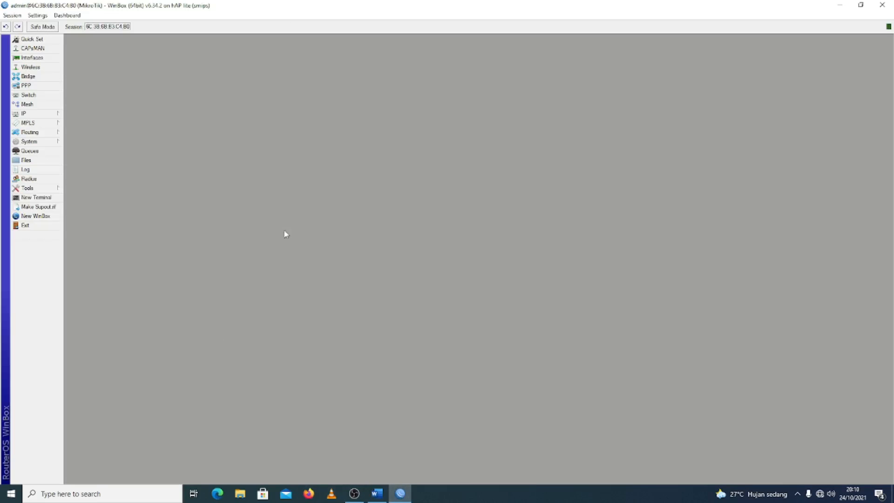
mouse_move(50, 126)
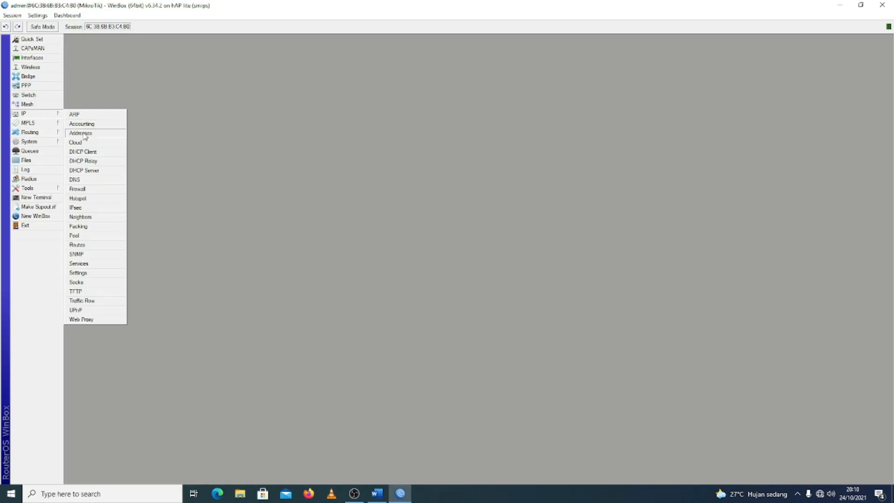
click(81, 133)
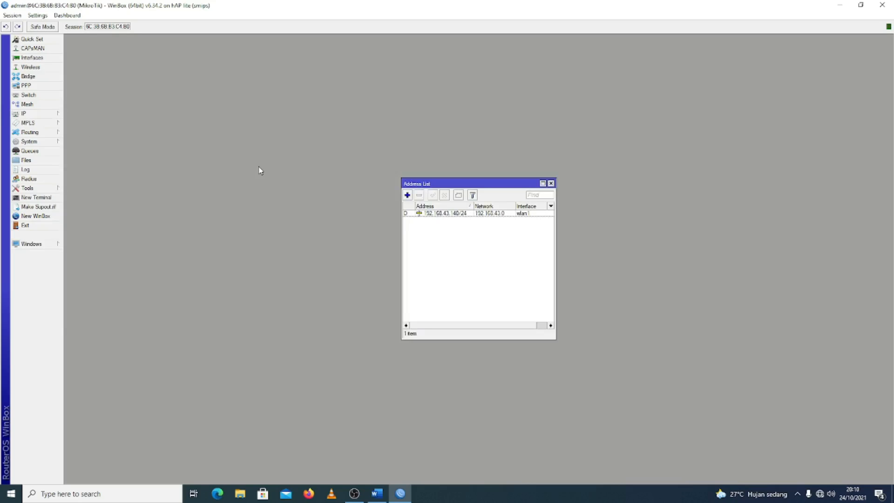
click(408, 196)
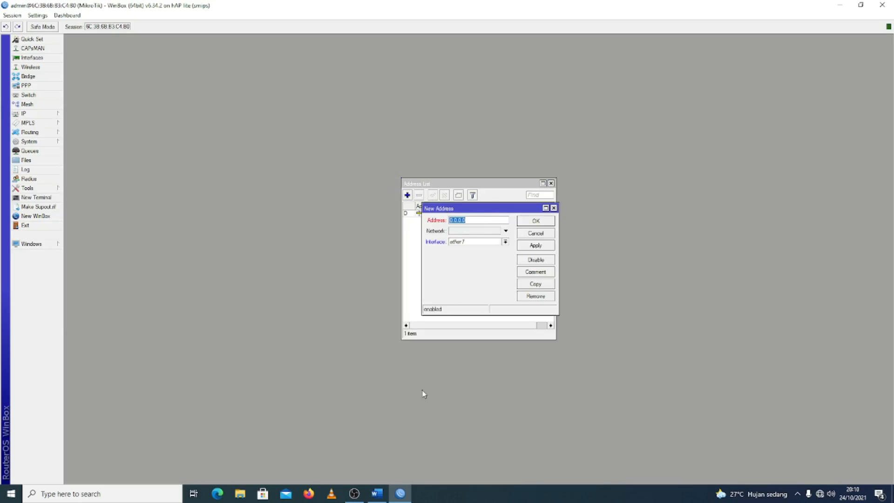
click(377, 493)
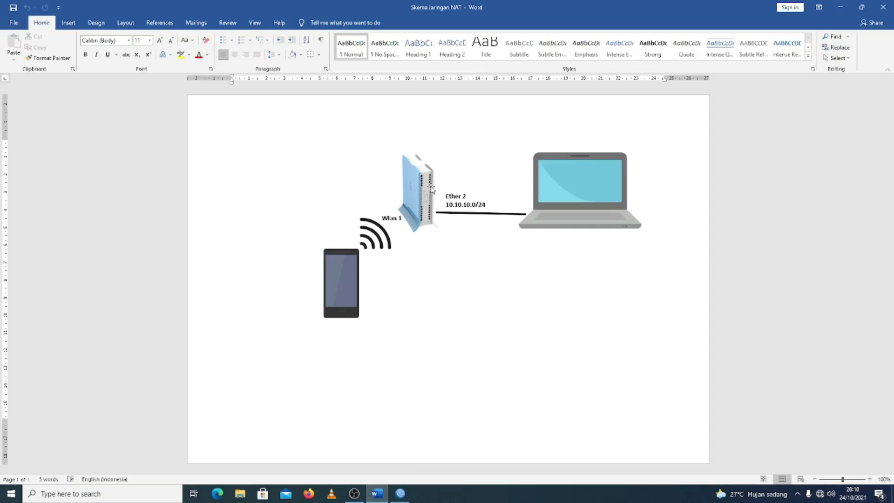
click(400, 493)
text(10.10.10.1/24)
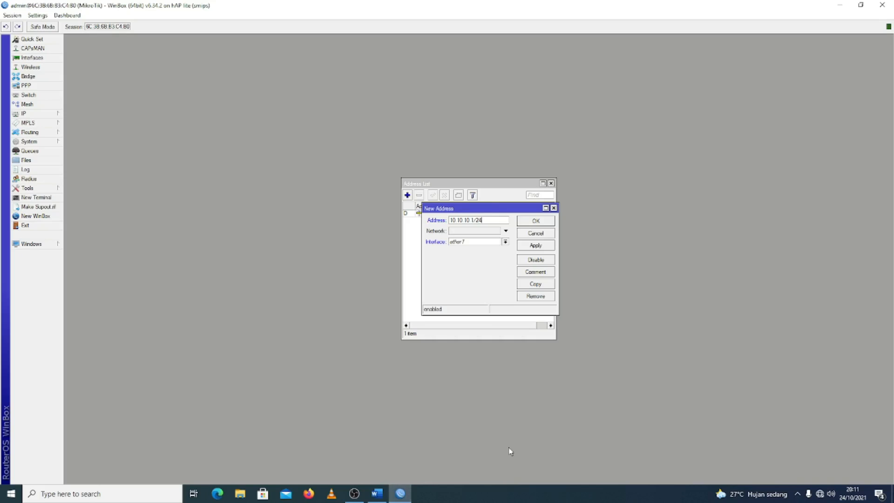
click(505, 242)
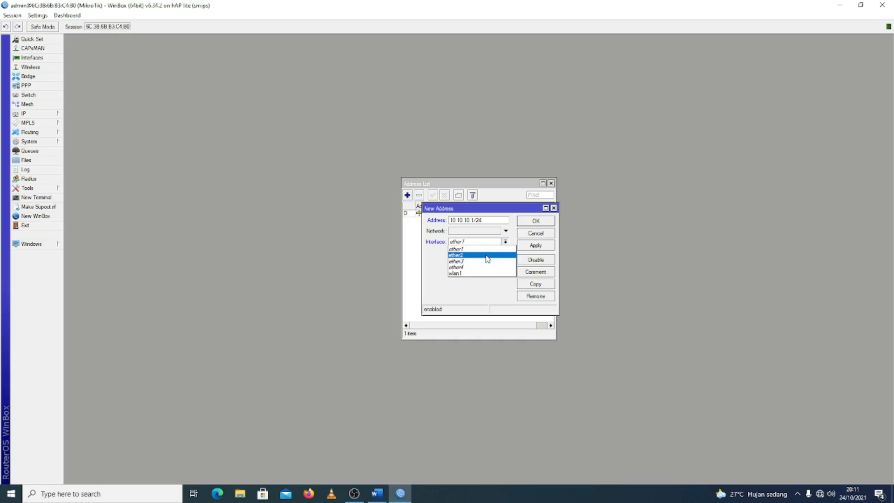
click(487, 257)
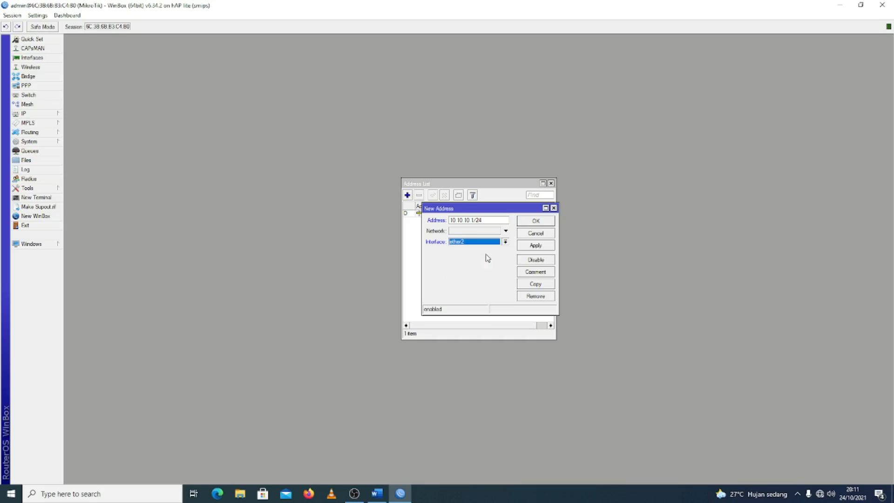
click(533, 247)
click(532, 222)
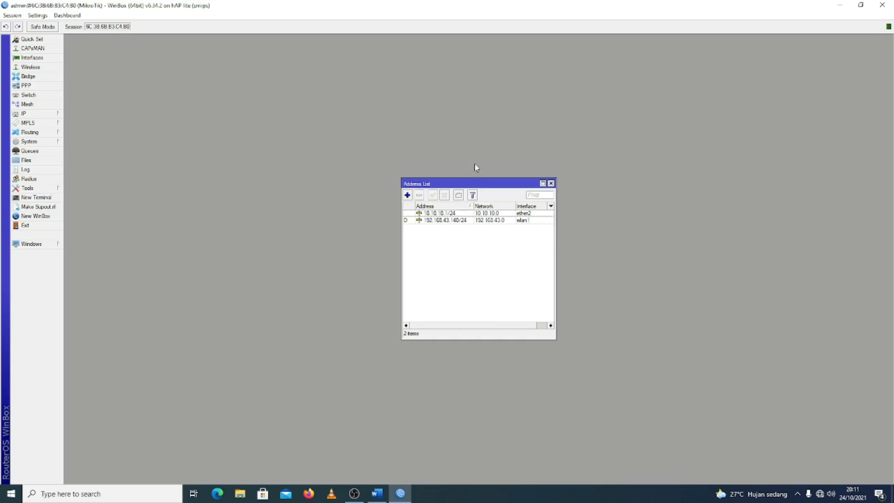
click(550, 183)
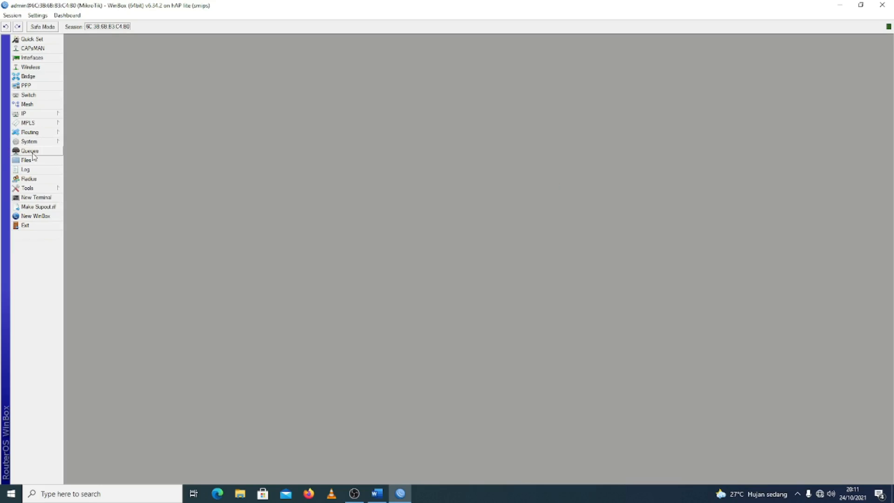
Start DHCP server setup on interface ether2 with address space 10.10.10.0/24 and gateway 10.10.10.1
click(48, 114)
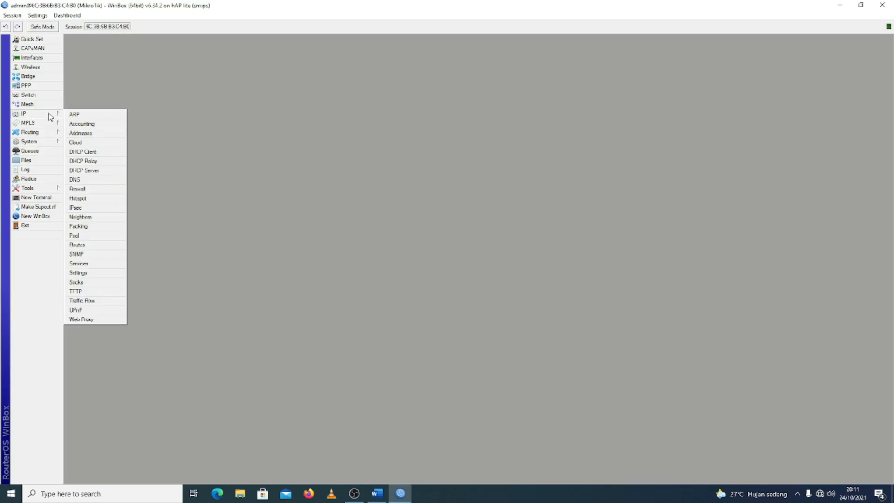
click(89, 170)
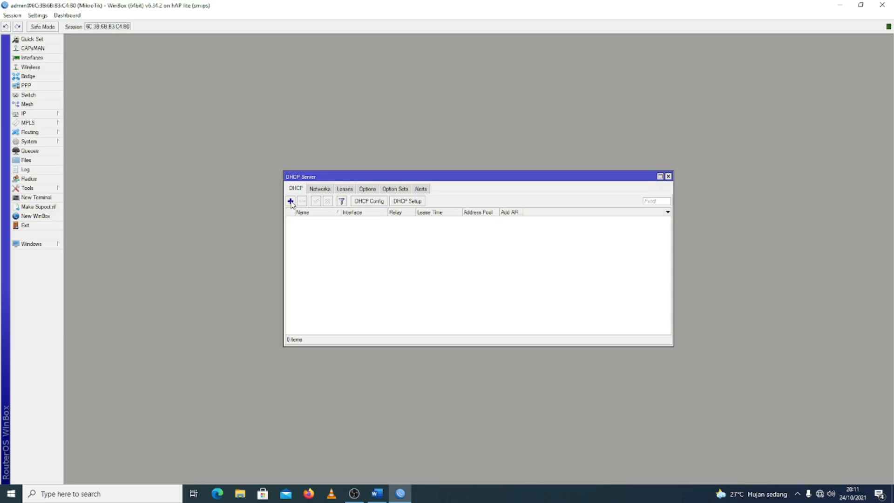
click(403, 201)
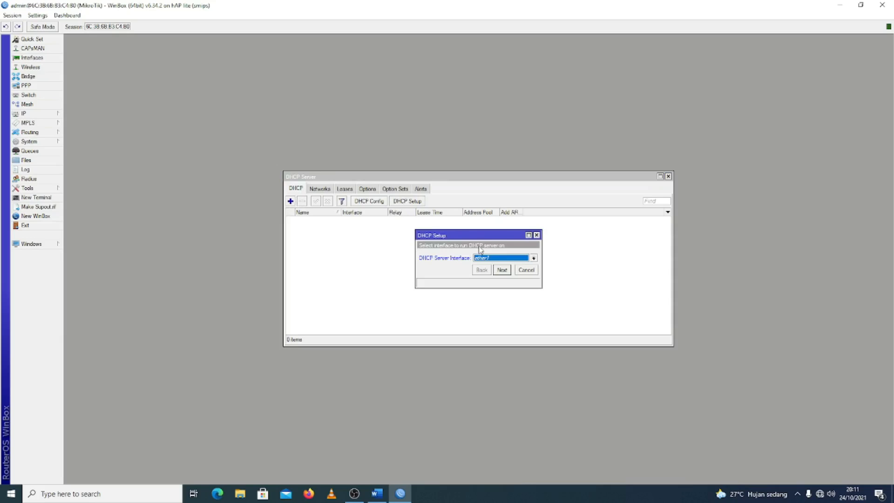
click(507, 259)
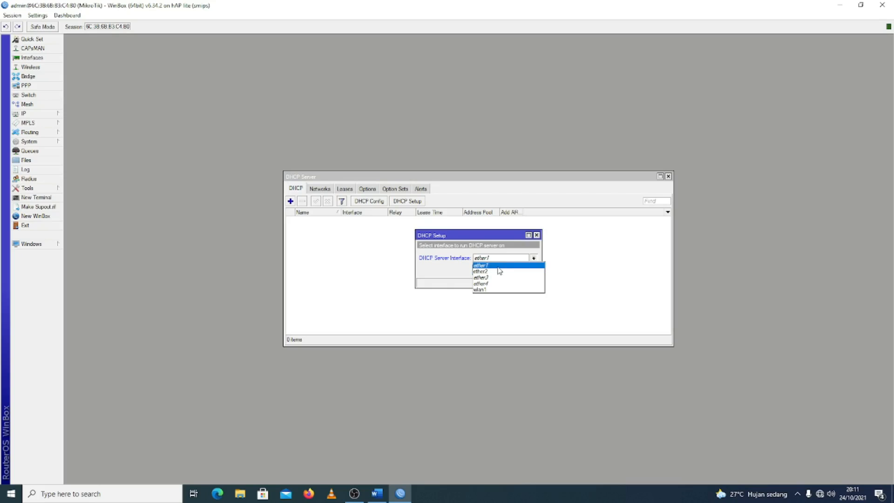
click(496, 272)
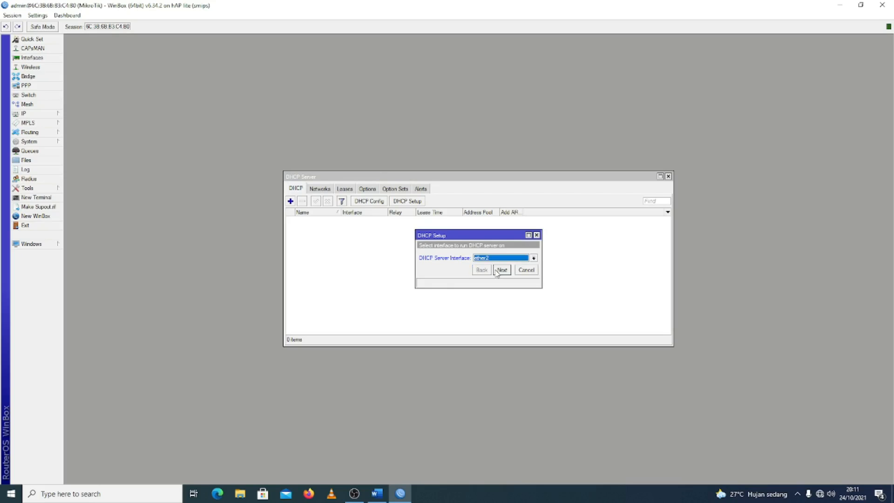
click(501, 270)
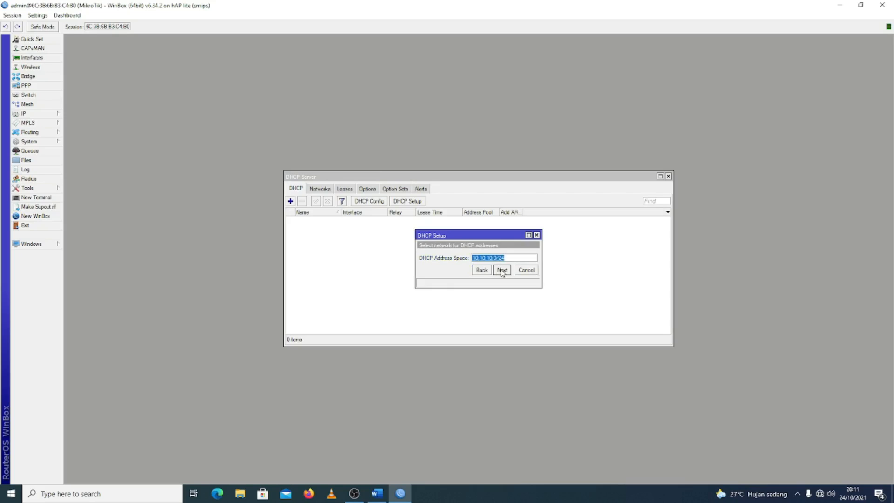
click(501, 270)
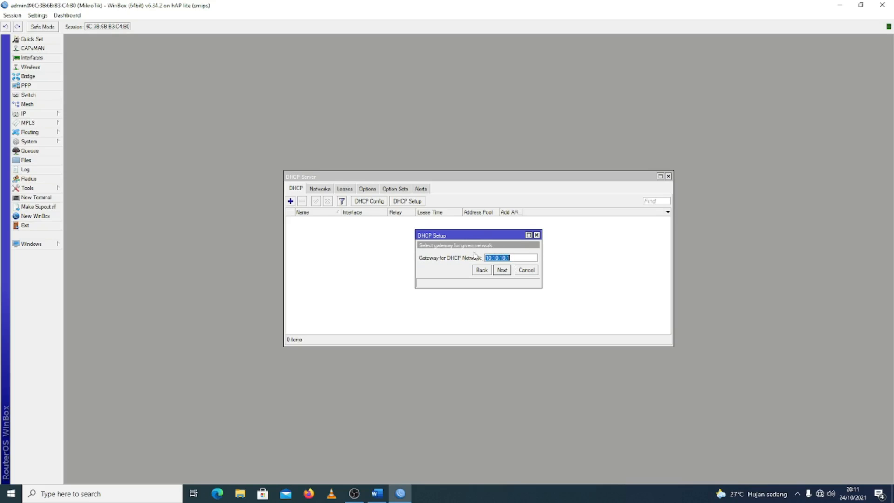
click(501, 270)
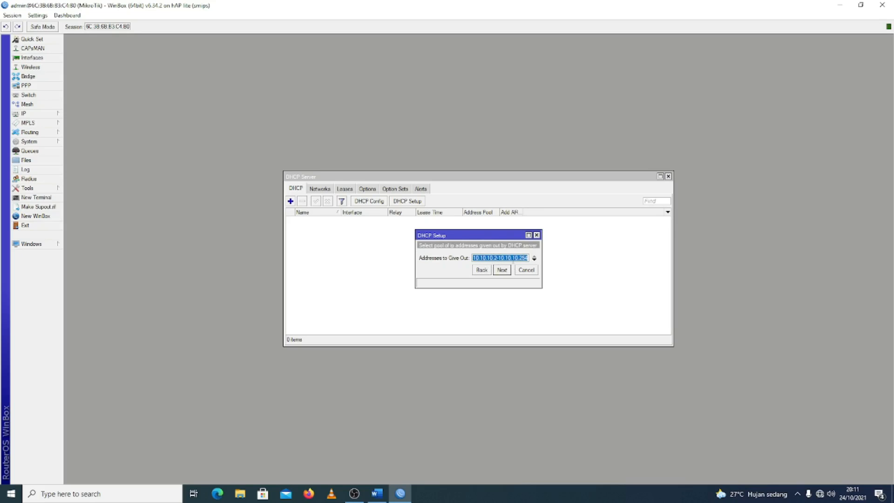
Limit the DHCP server's addresses to give out to the range 10.10.10.2-10.10.10.11
click(508, 258)
key(BackSpace)
text(.2)
key(Delete)
key(Delete)
text(11)
click(502, 270)
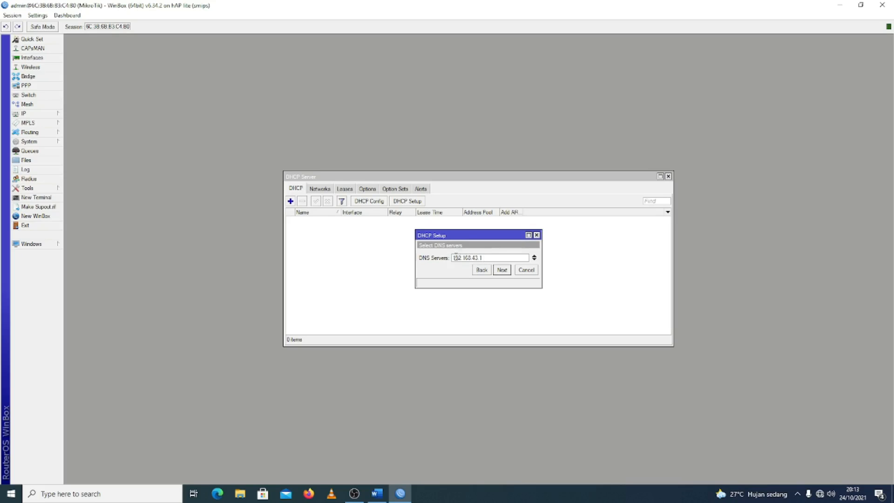
Finish the DHCP server setup with DNS server 192.168.43.1 and lease time 00:10:00
click(501, 270)
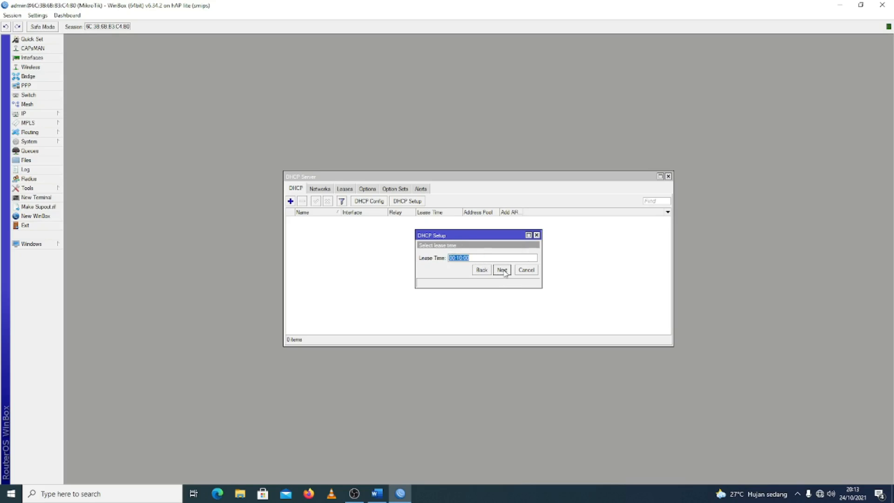
click(505, 271)
click(480, 256)
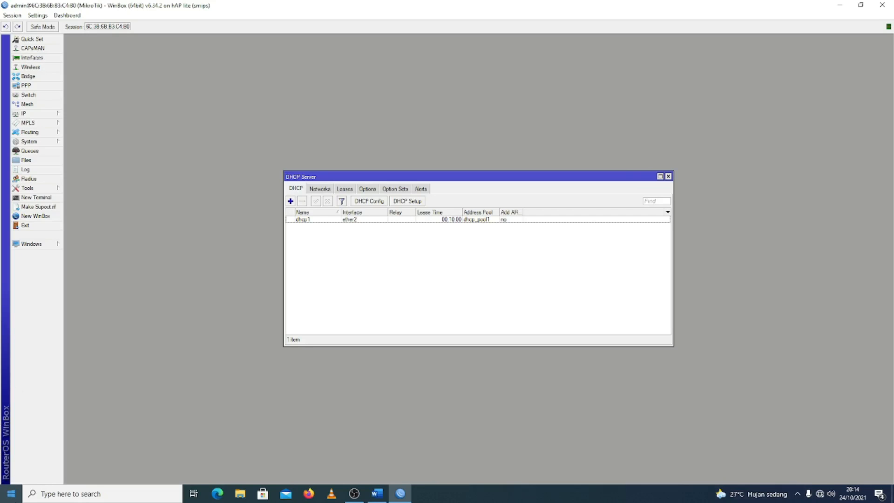
Open Windows Command Prompt and examine the computer's IP configuration with ipconfig
click(11, 492)
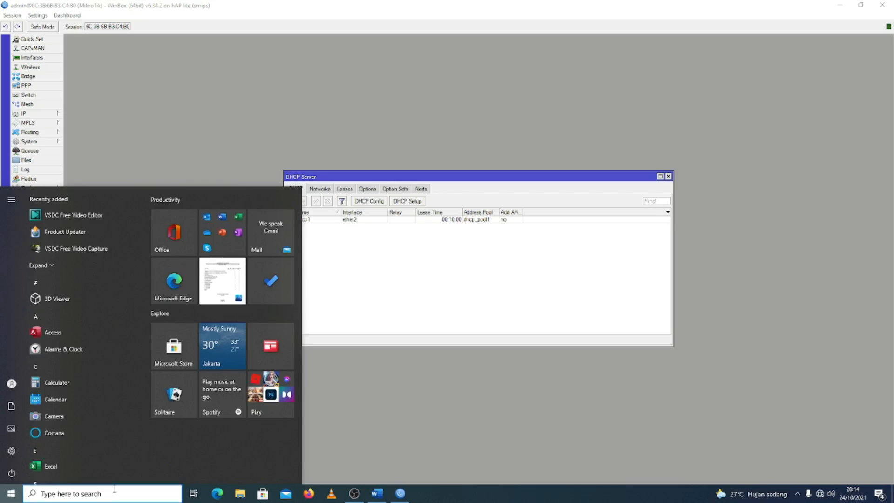
text(cmd)
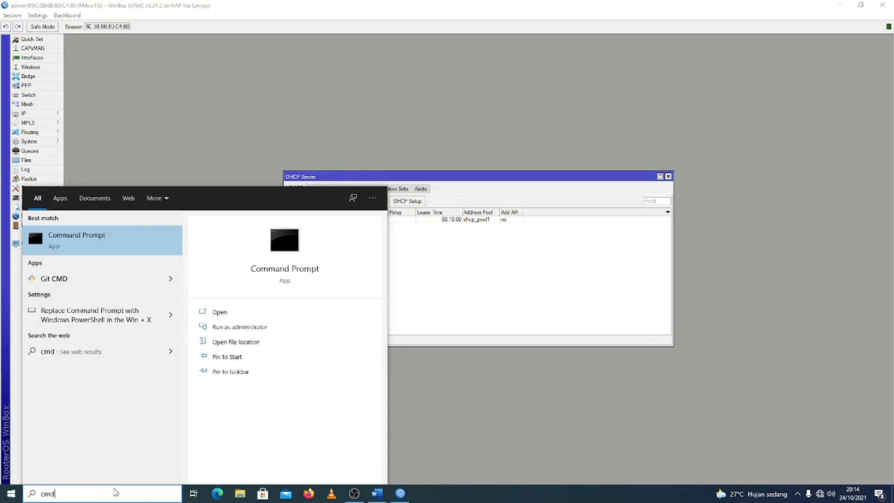
key(Return)
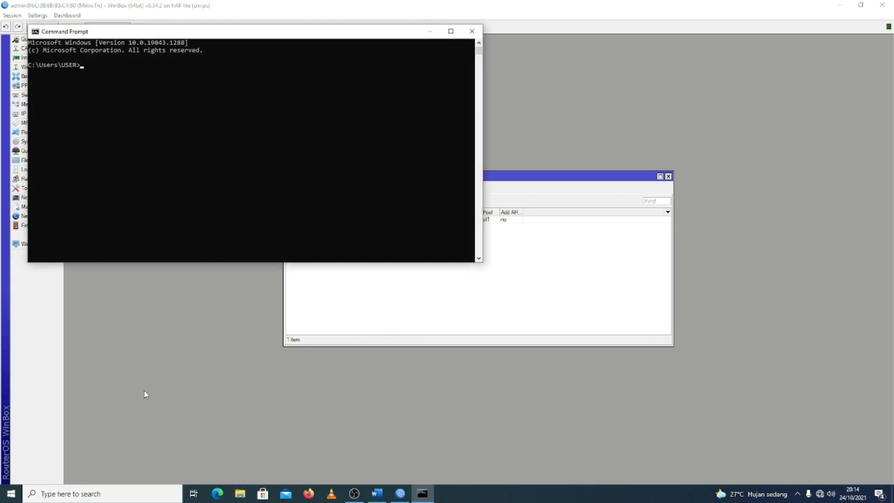
text(ipconfig)
key(Return)
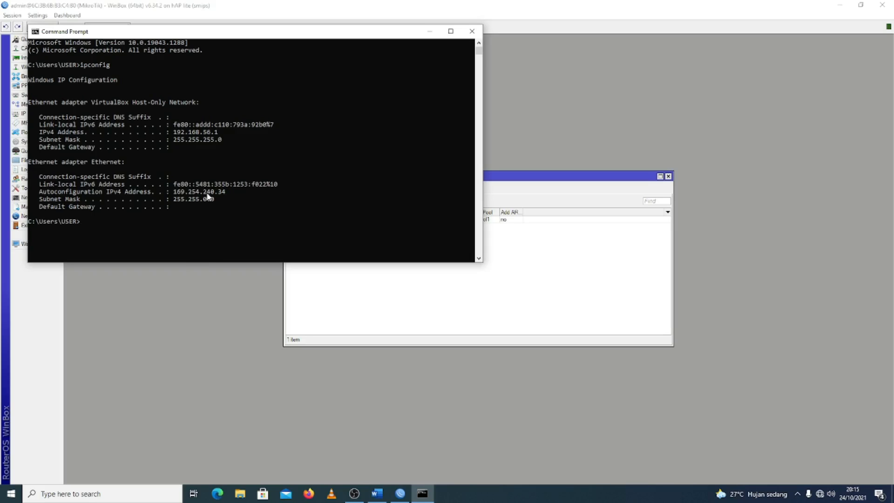
Release the computer's current IP configuration with ipconfig /release
text(ipconfig /release)
key(Return)
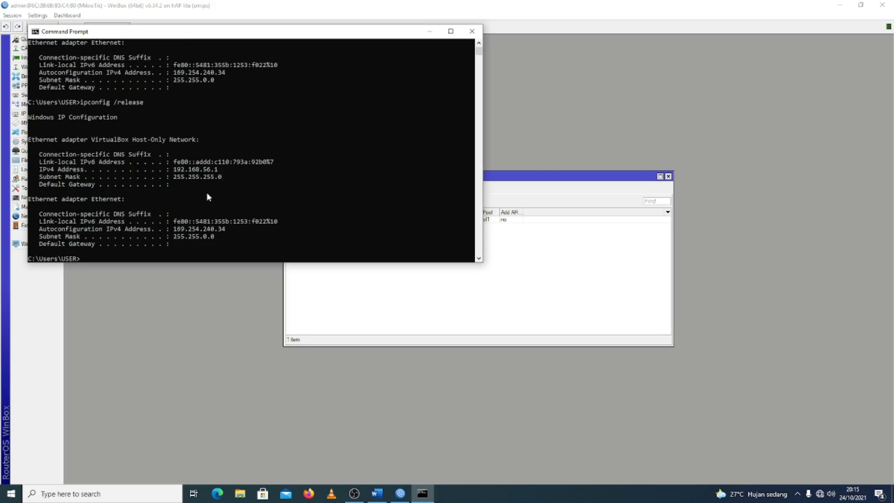
Request a new DHCP lease for the computer with ipconfig /renew
key(Up)
key(BackSpace)
key(BackSpace)
key(BackSpace)
key(BackSpace)
text(new)
key(Return)
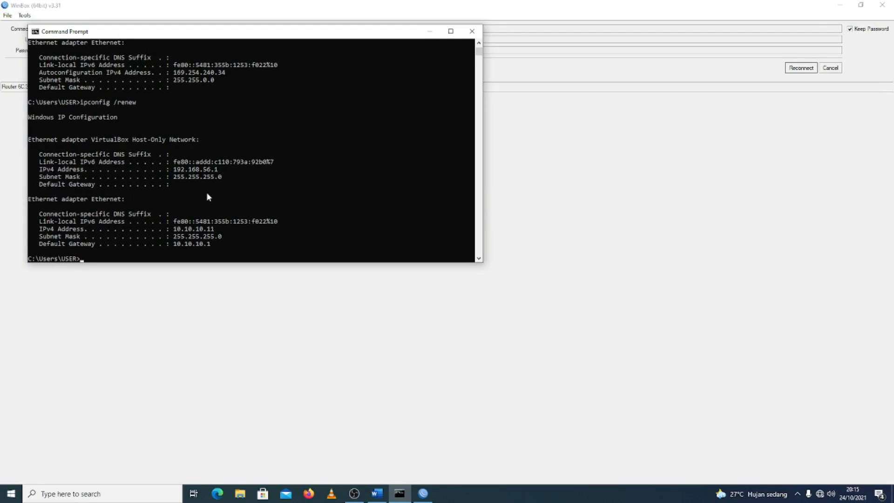
Recheck the Ethernet adapter's IP address and default gateway with ipconfig
text(ipconfig)
key(Return)
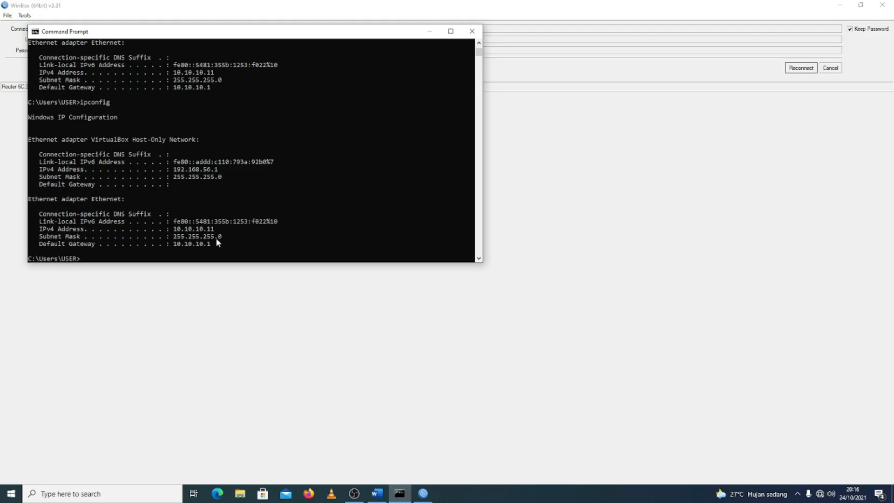
Switch to WinBox, reconnect to the router, dismiss the Windows license notice, and close the DHCP Server window
click(632, 4)
click(789, 68)
mouse_move(411, 483)
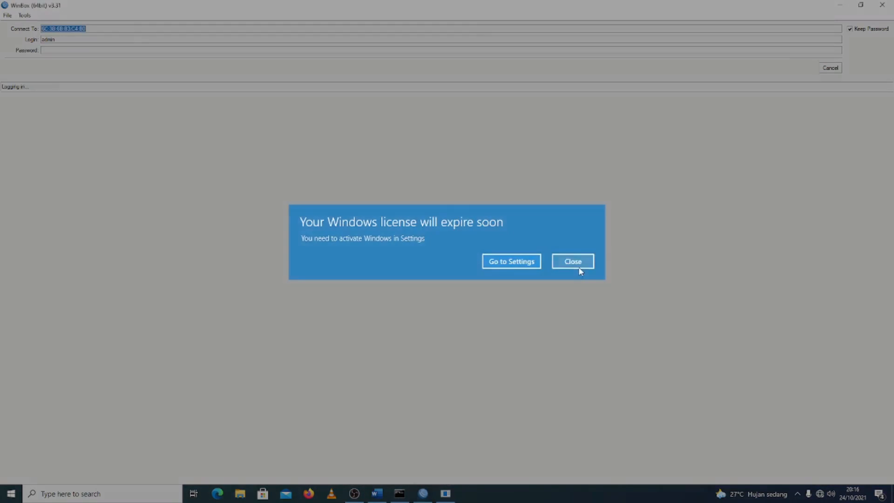
click(577, 267)
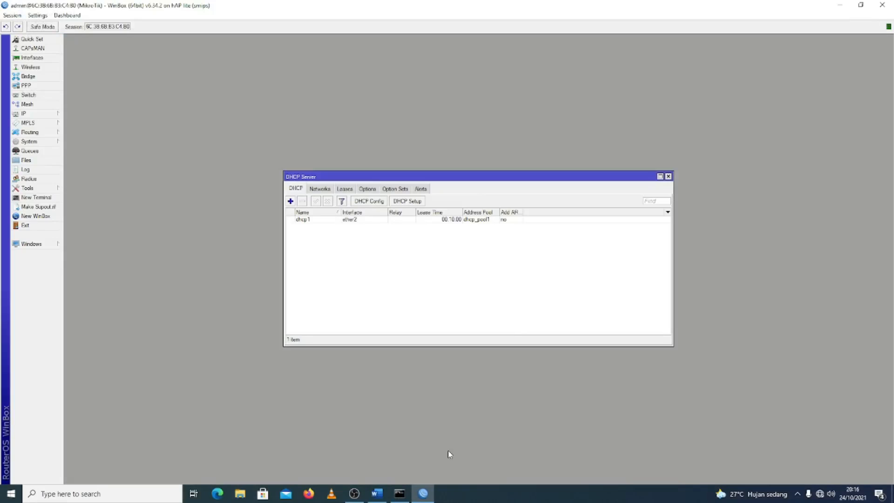
click(668, 176)
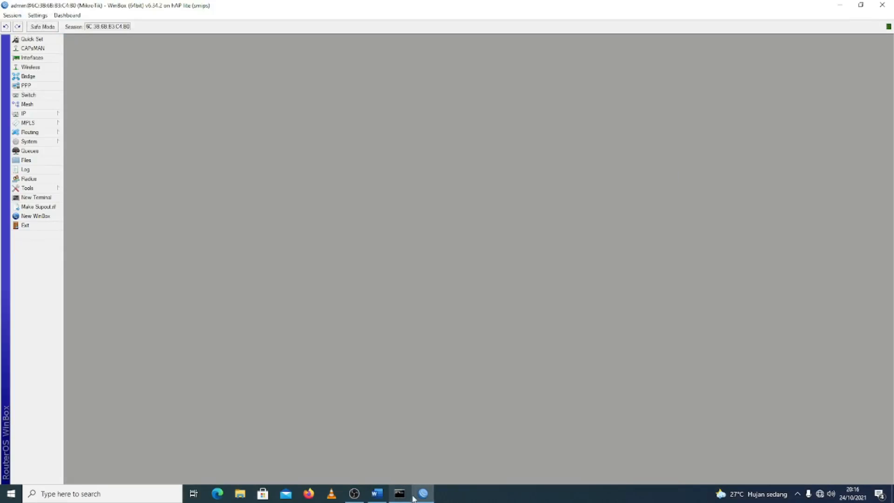
Check the Windows network connection status and test the computer's internet access from Command Prompt with ping google.com
mouse_move(411, 497)
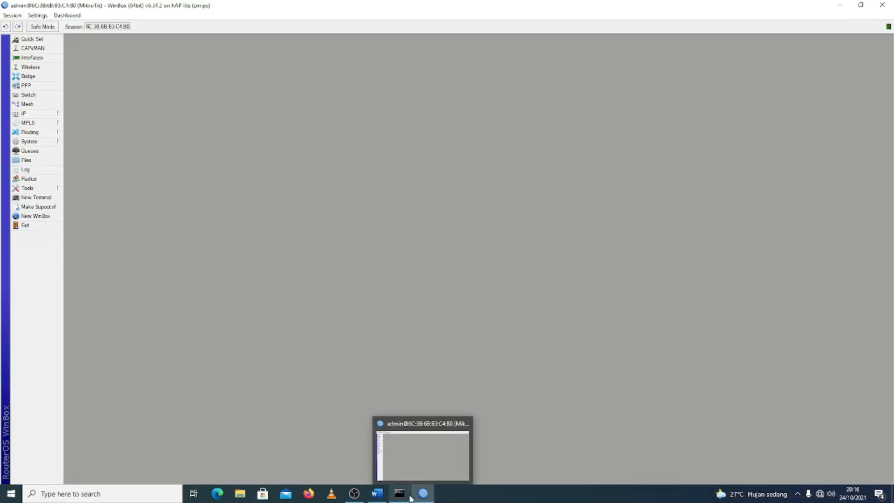
click(820, 493)
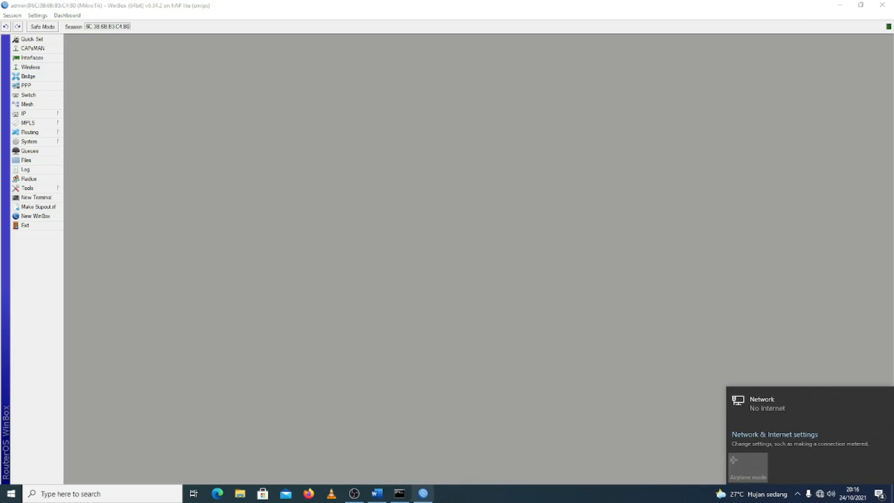
click(400, 494)
click(324, 222)
text(ping g)
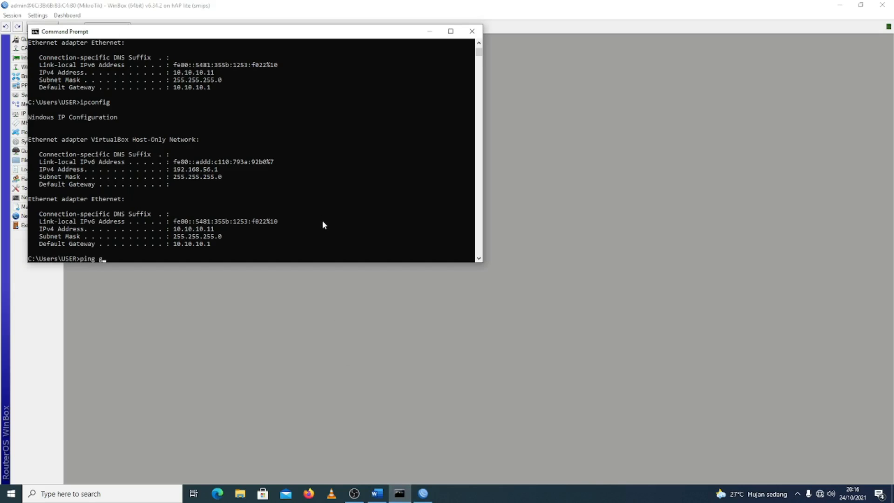
text(oogle.com)
key(Return)
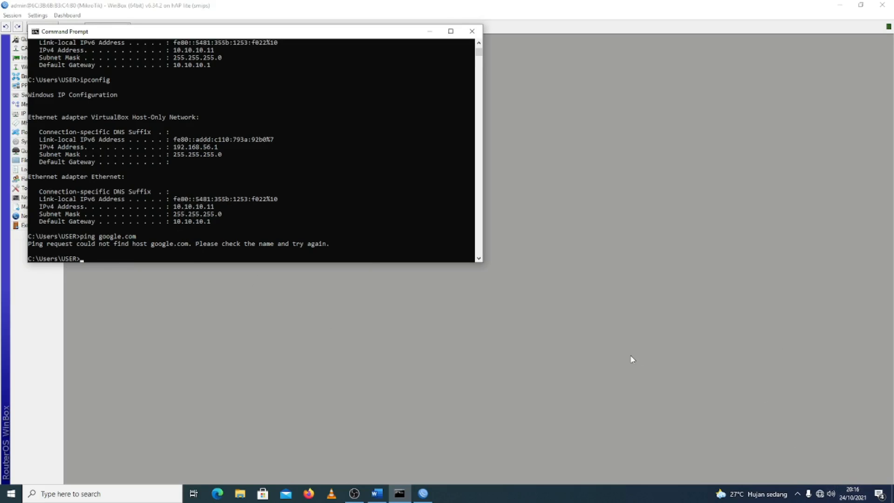
Switch to WinBox and start a new firewall NAT rule with chain srcnat and out interface wlan1
click(604, 307)
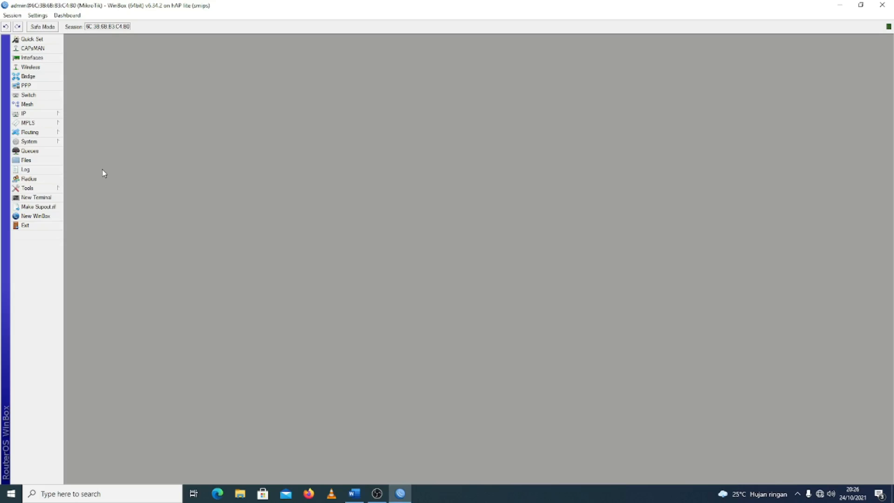
click(50, 116)
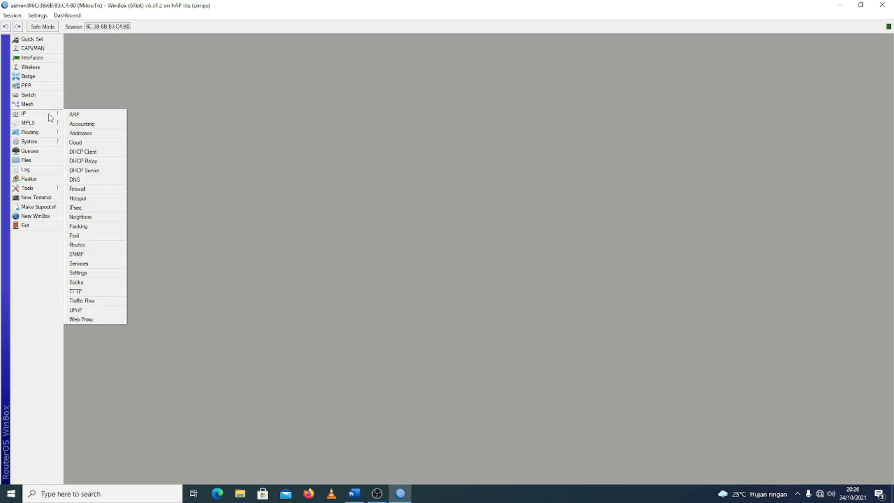
click(80, 190)
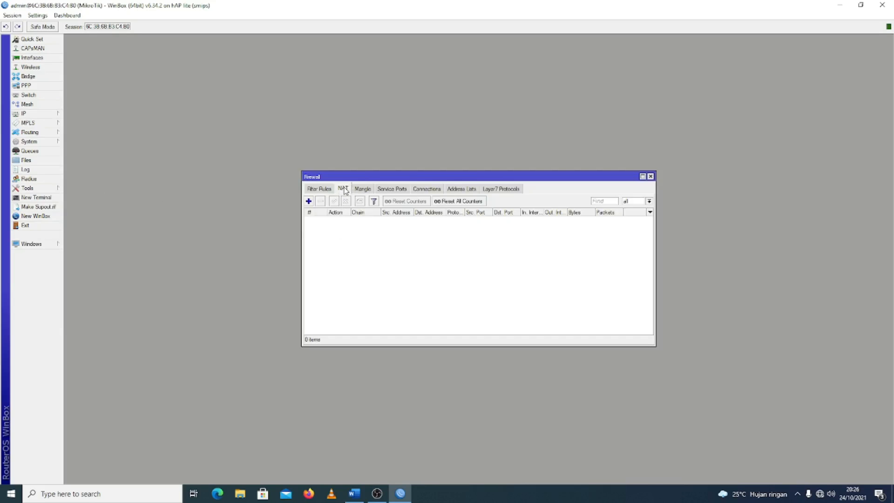
click(308, 201)
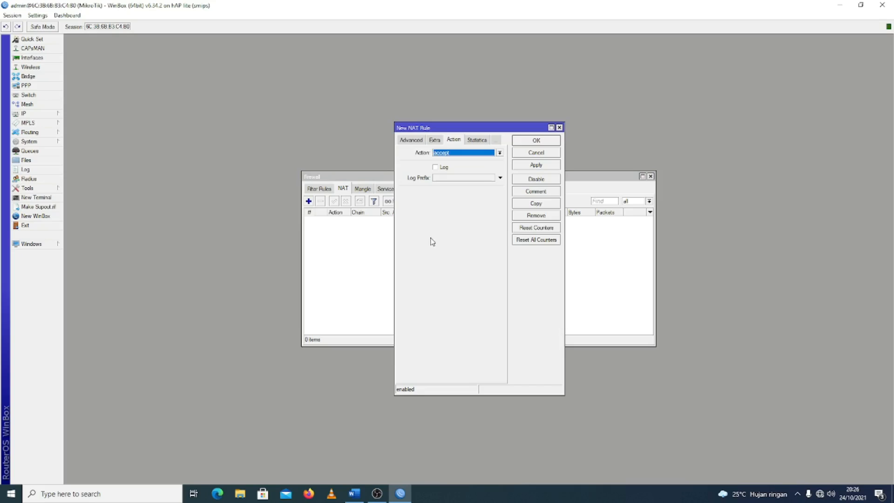
click(495, 141)
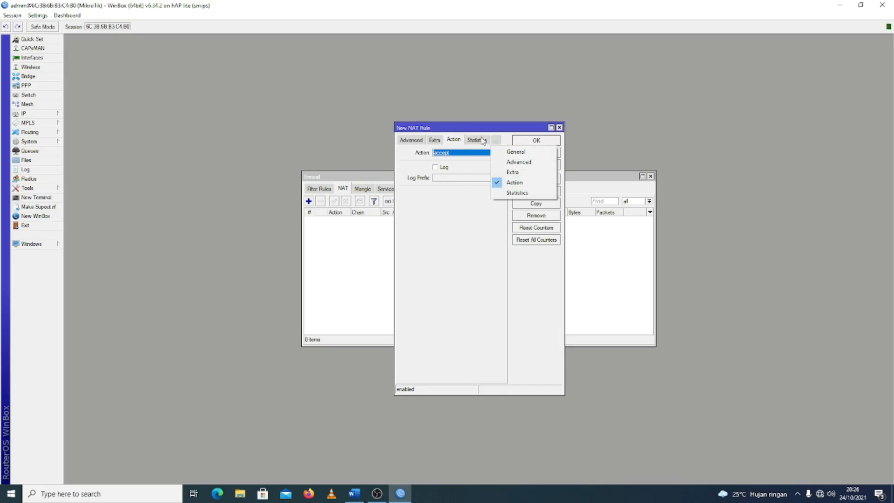
click(510, 154)
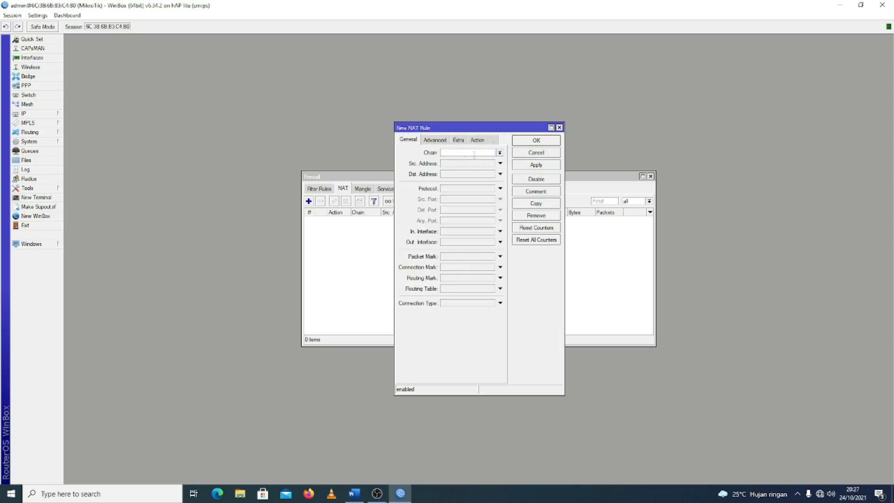
click(500, 153)
click(487, 167)
click(501, 242)
click(491, 242)
click(465, 299)
Set the new NAT rule's action to masquerade and save the rule
click(477, 141)
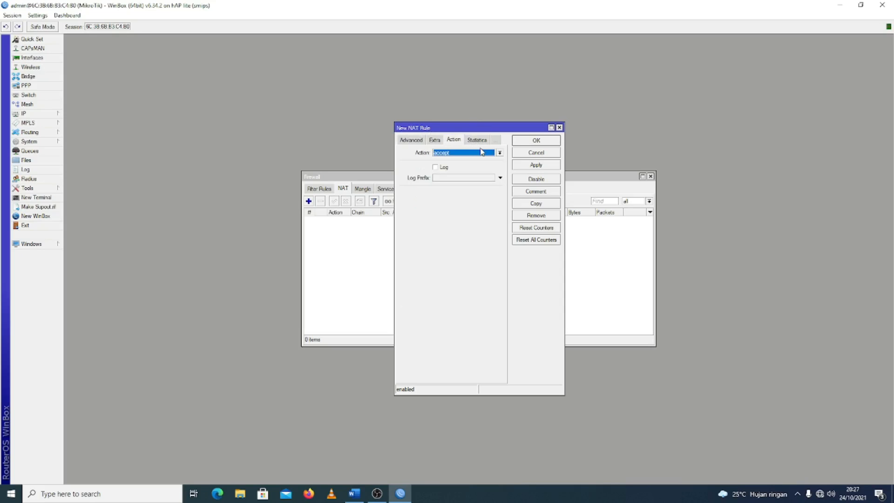
click(494, 153)
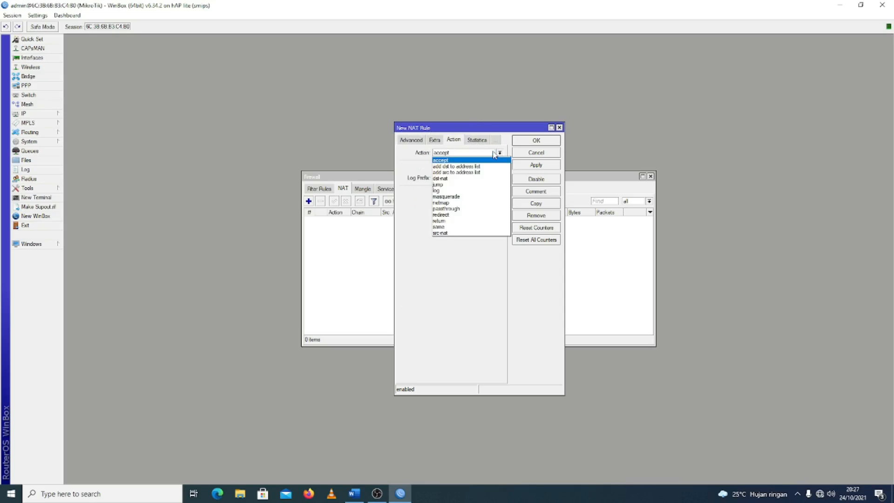
click(472, 196)
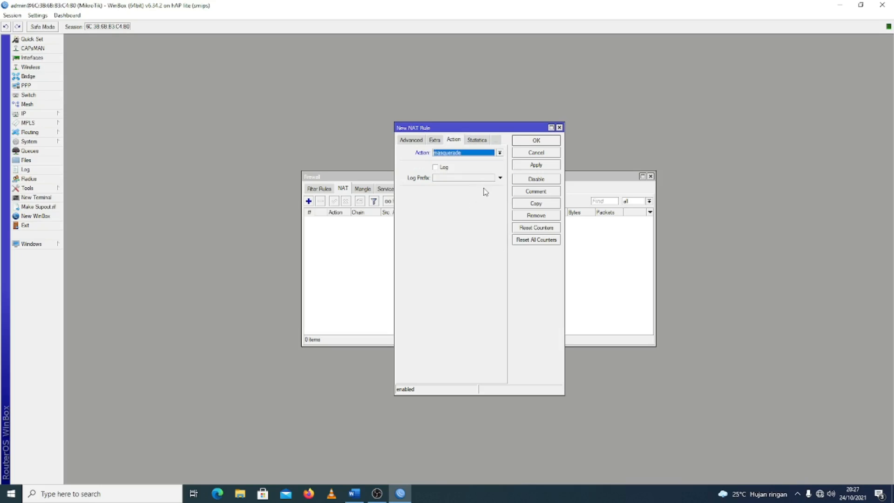
click(539, 170)
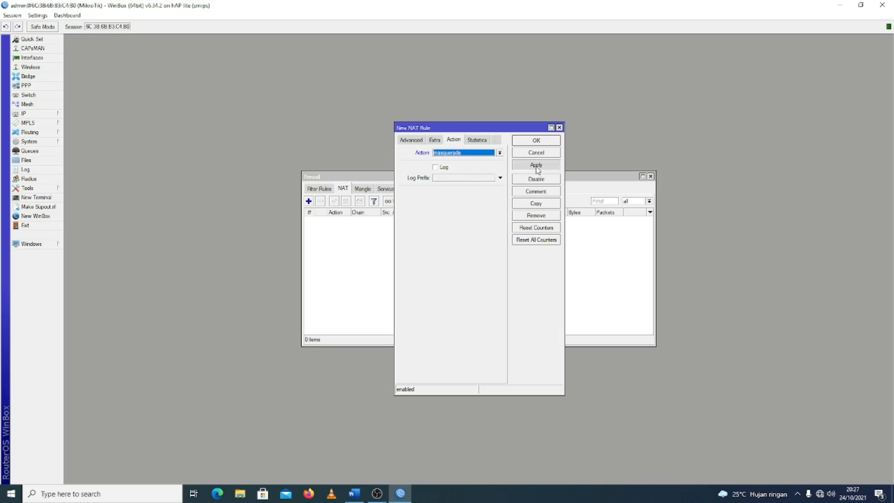
click(550, 141)
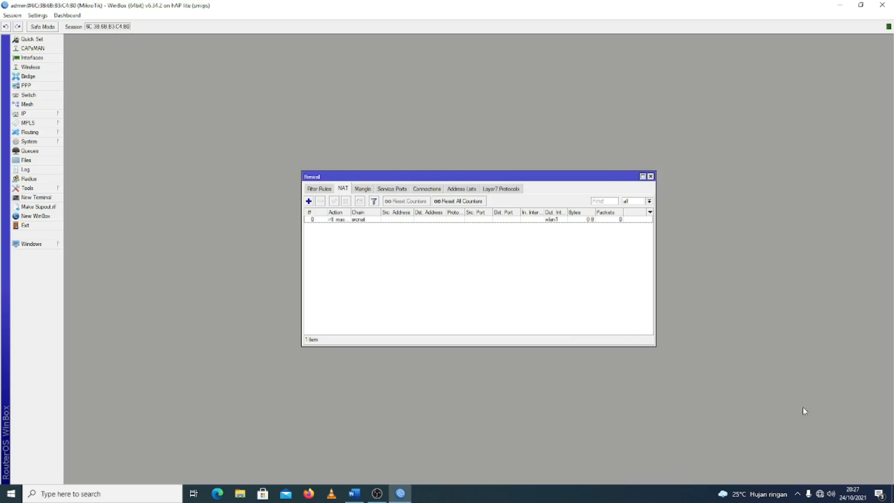
Check the Windows network connection status and close the Firewall window
click(819, 493)
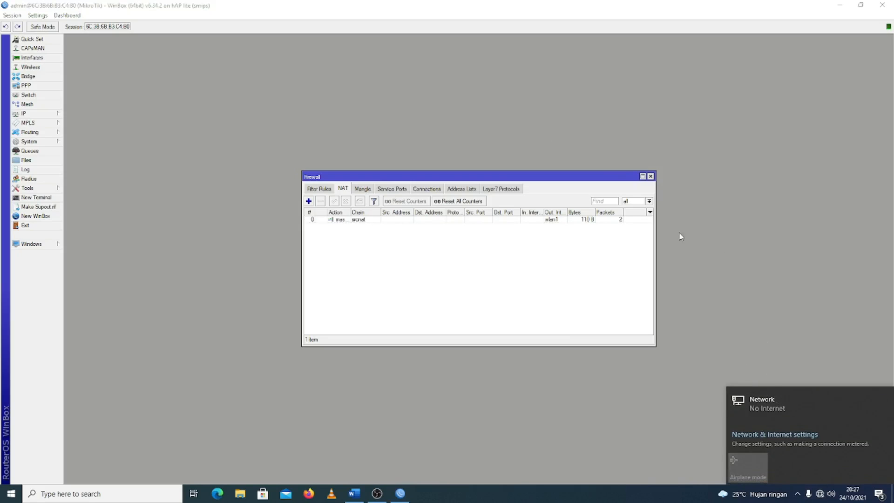
click(651, 176)
click(650, 176)
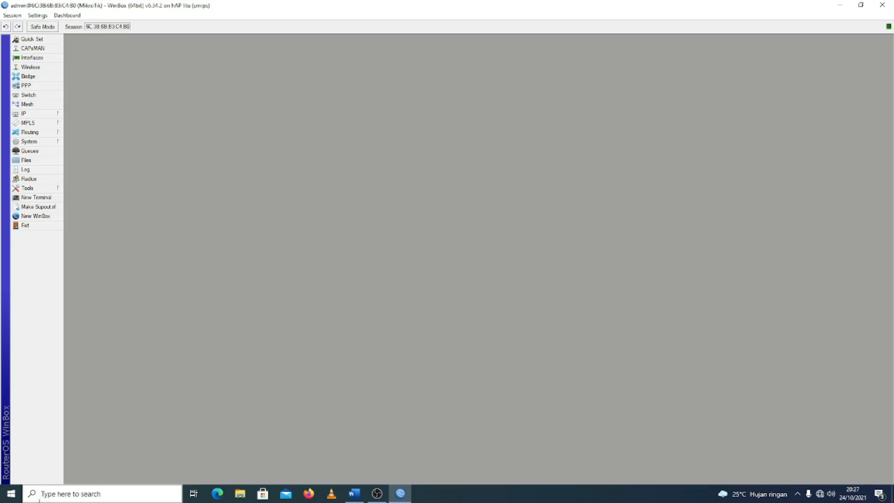
Open Command Prompt and release the computer's DHCP lease with ipconfig /release
click(23, 495)
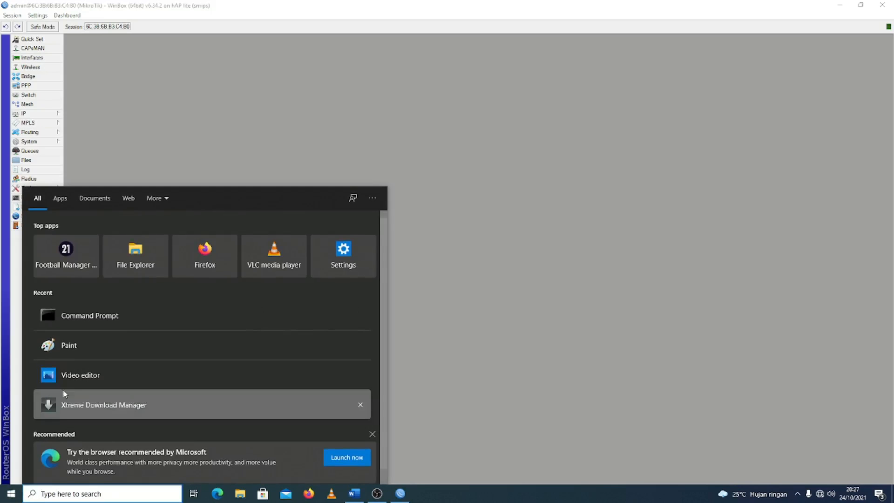
click(105, 322)
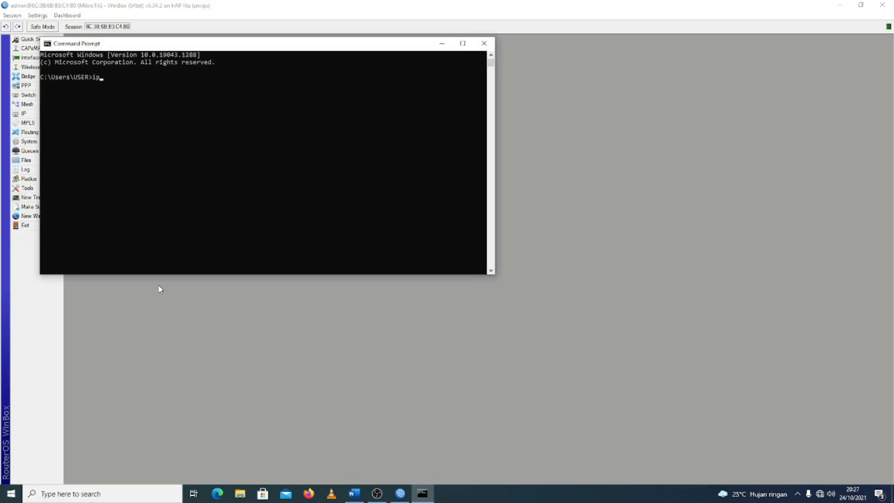
text(ipconf)
text(ig /release)
key(Return)
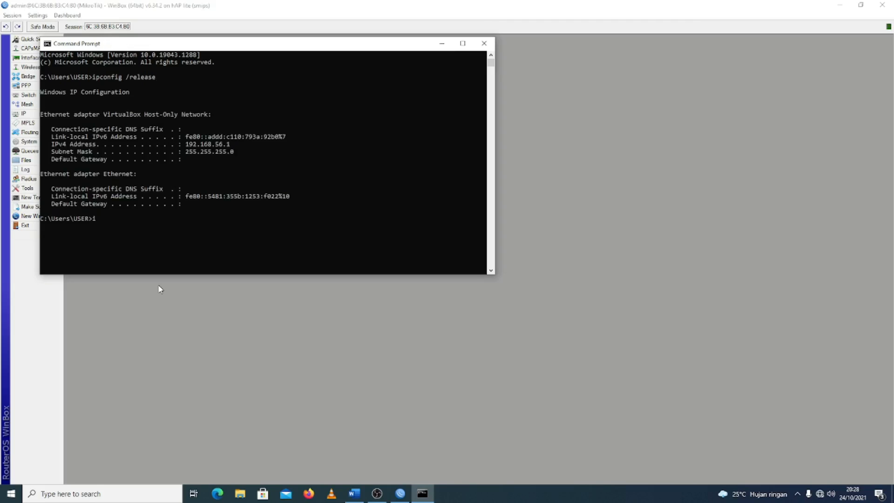
Obtain a new DHCP lease for the computer with ipconfig /renew
text(ipcongfig /renew)
key(Return)
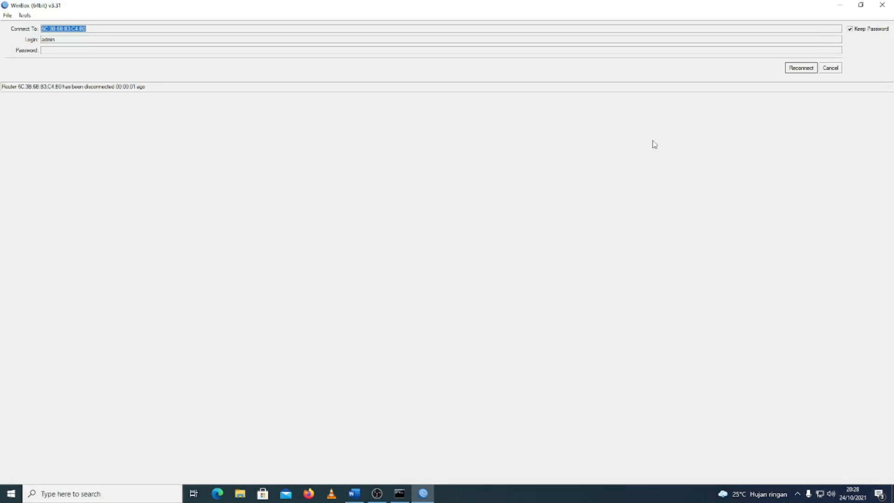
Reconnect WinBox to the router and check whether Windows reports internet access on the network connection
click(800, 68)
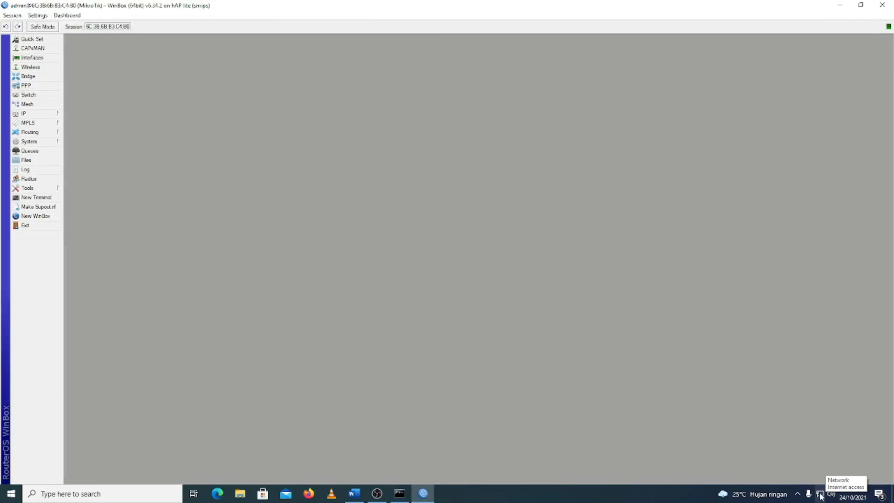
click(820, 497)
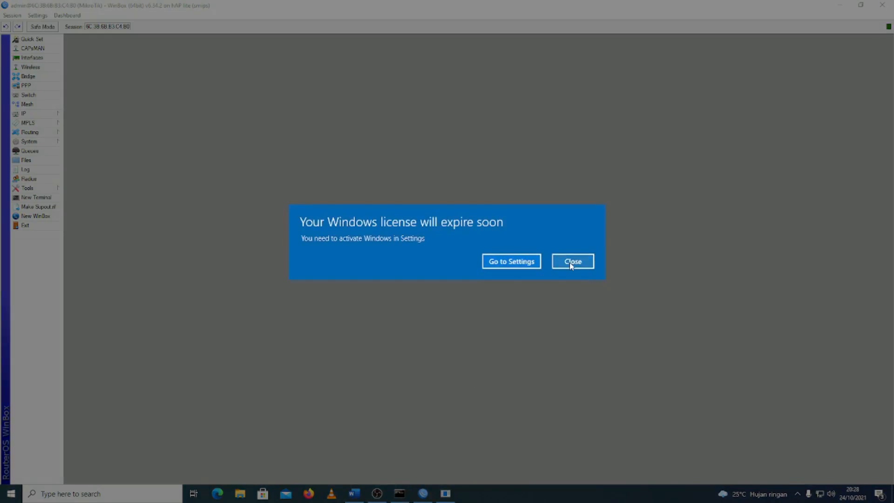
click(571, 261)
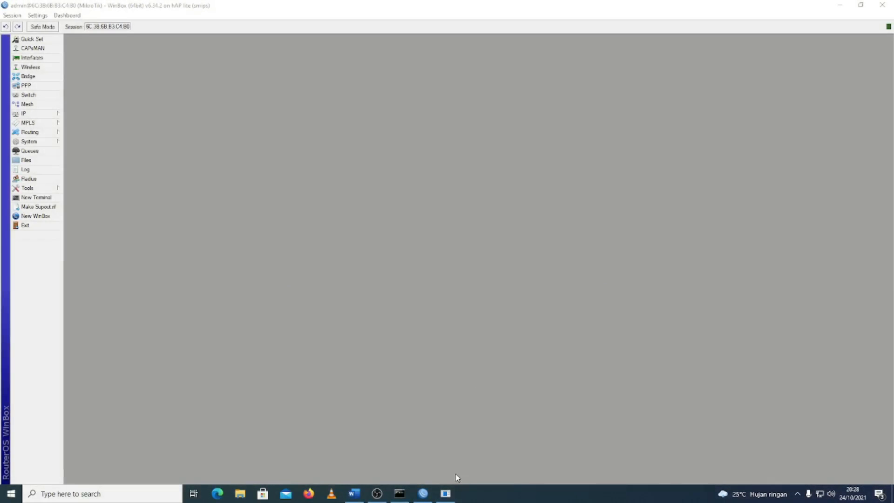
Test internet access from Command Prompt with ping google.com, dismiss the Windows license notice, and close Command Prompt
click(399, 493)
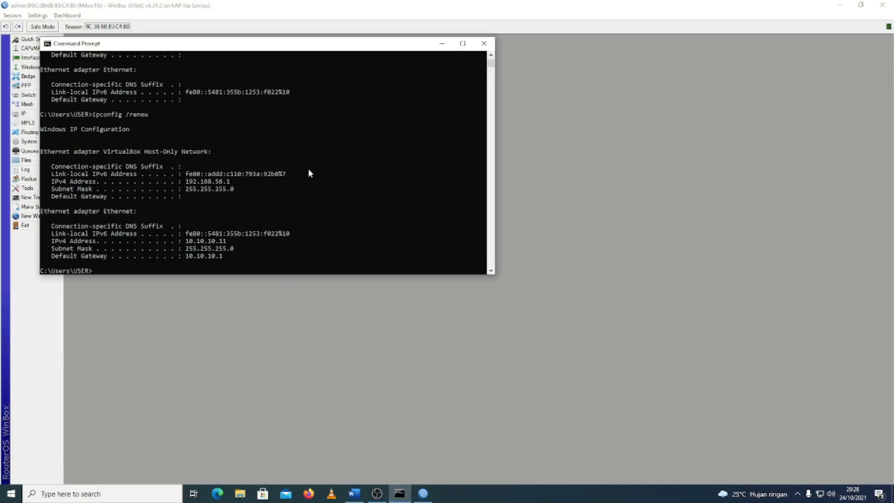
text(ping goog)
key(Return)
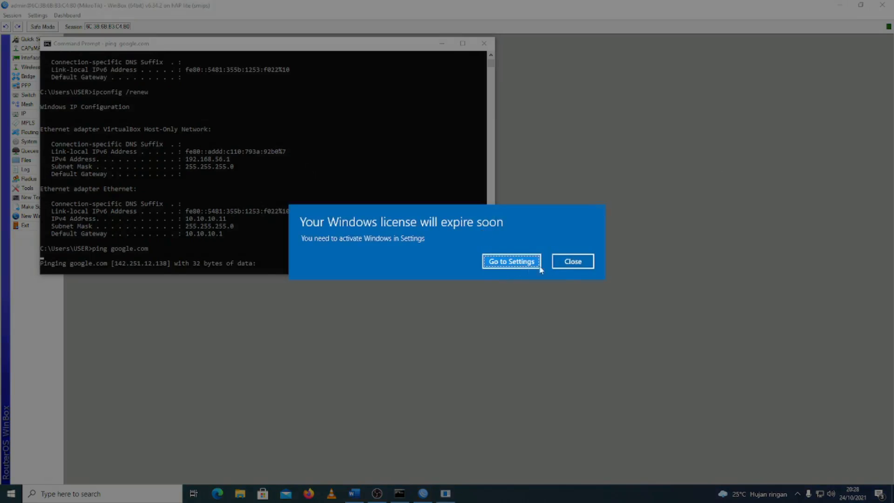
click(568, 265)
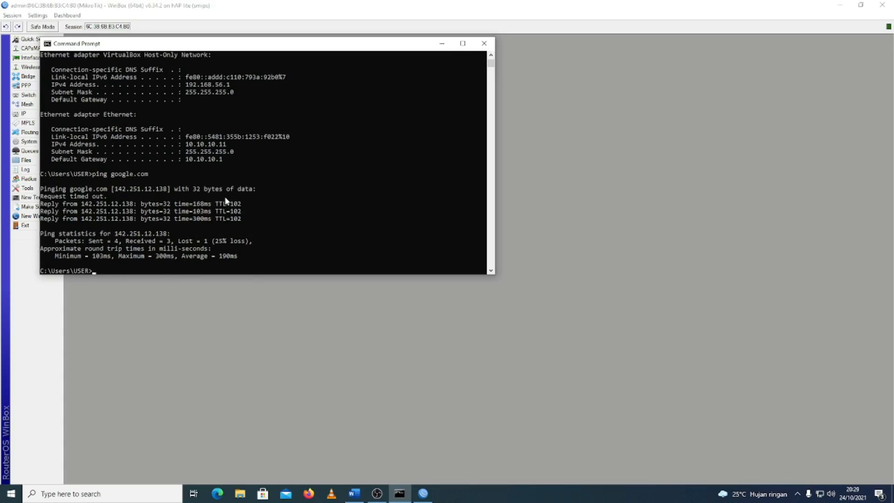
click(483, 43)
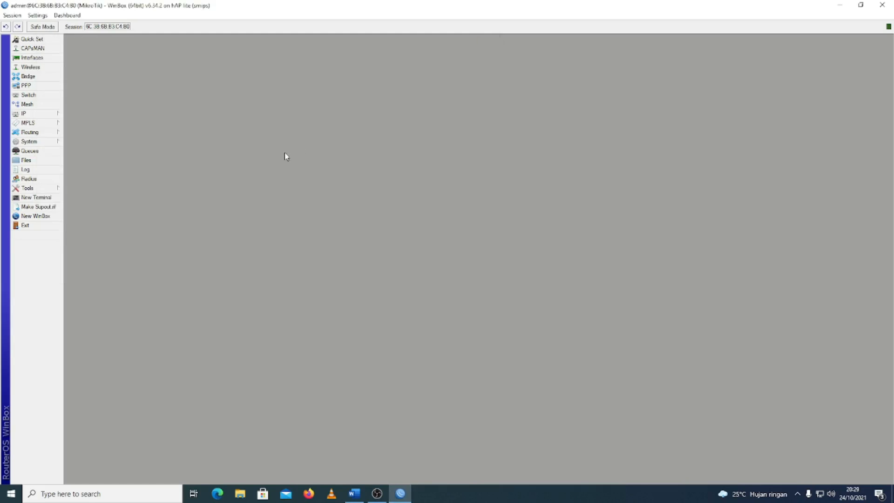